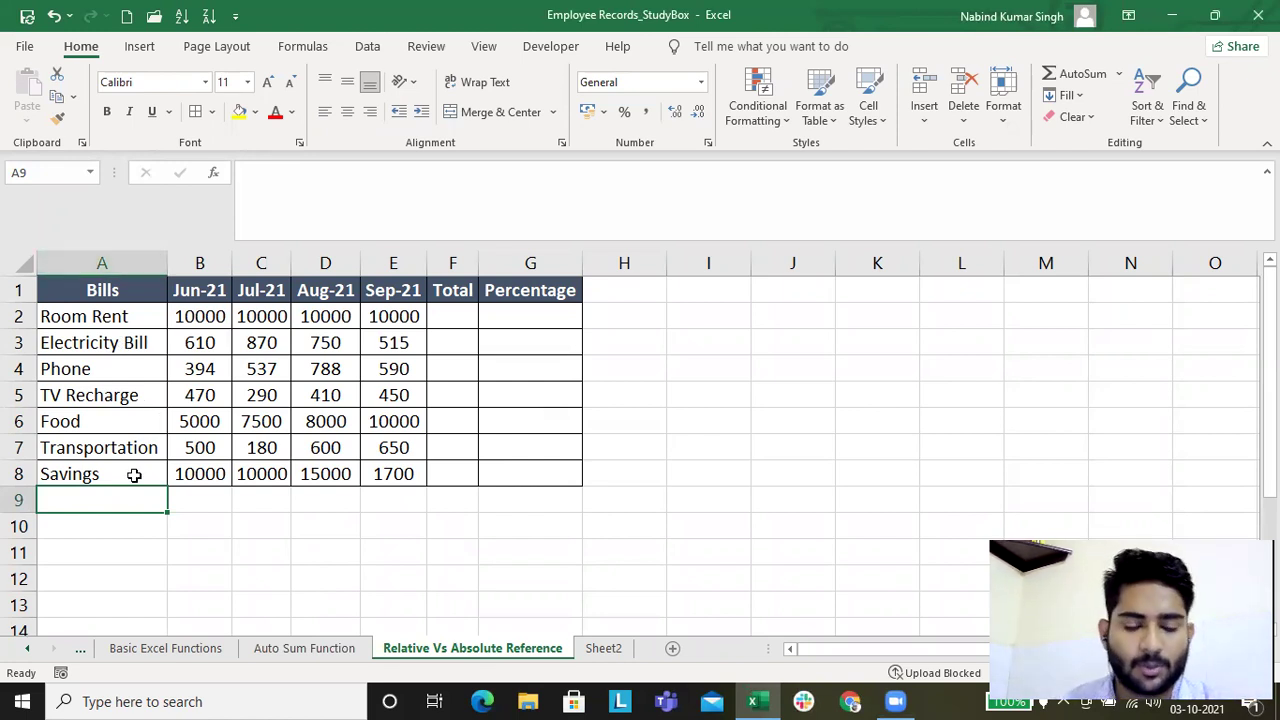
# Step: Label A9 'Grand Total' and start the B9 sum with June Room Rent, Electricity and Phone
pyautogui.write('T')
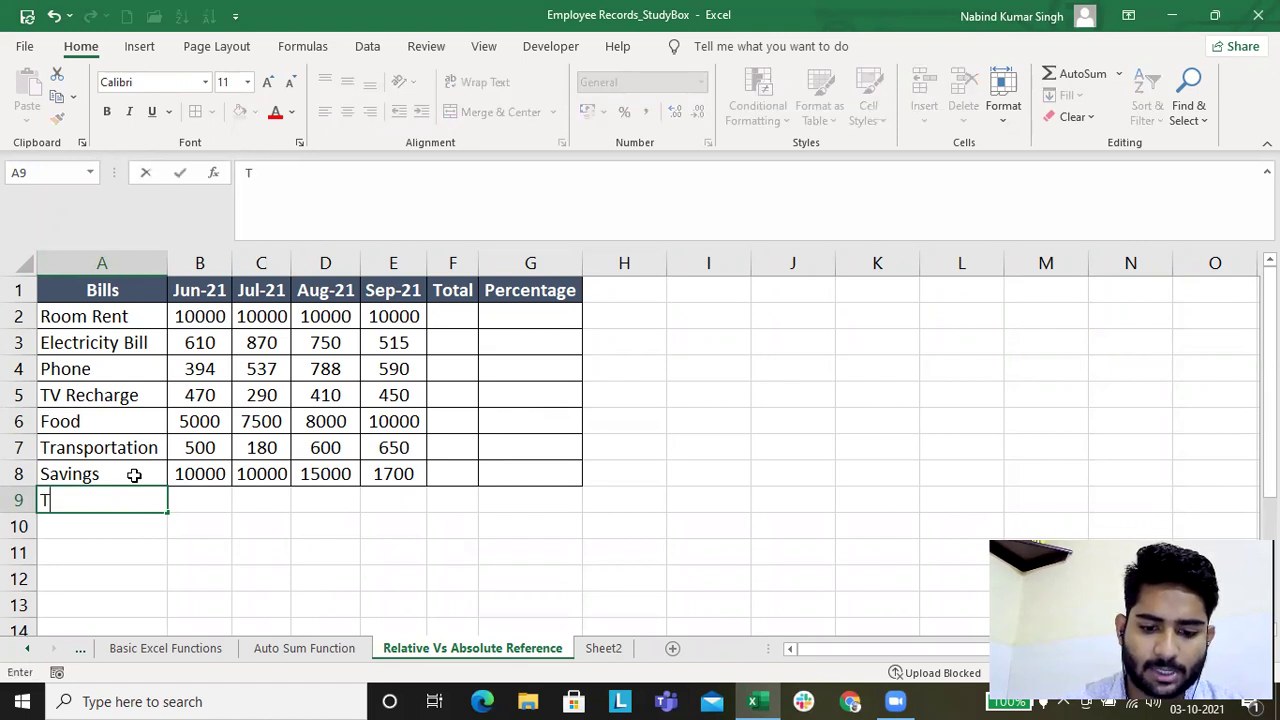
pyautogui.write('Grand Total')
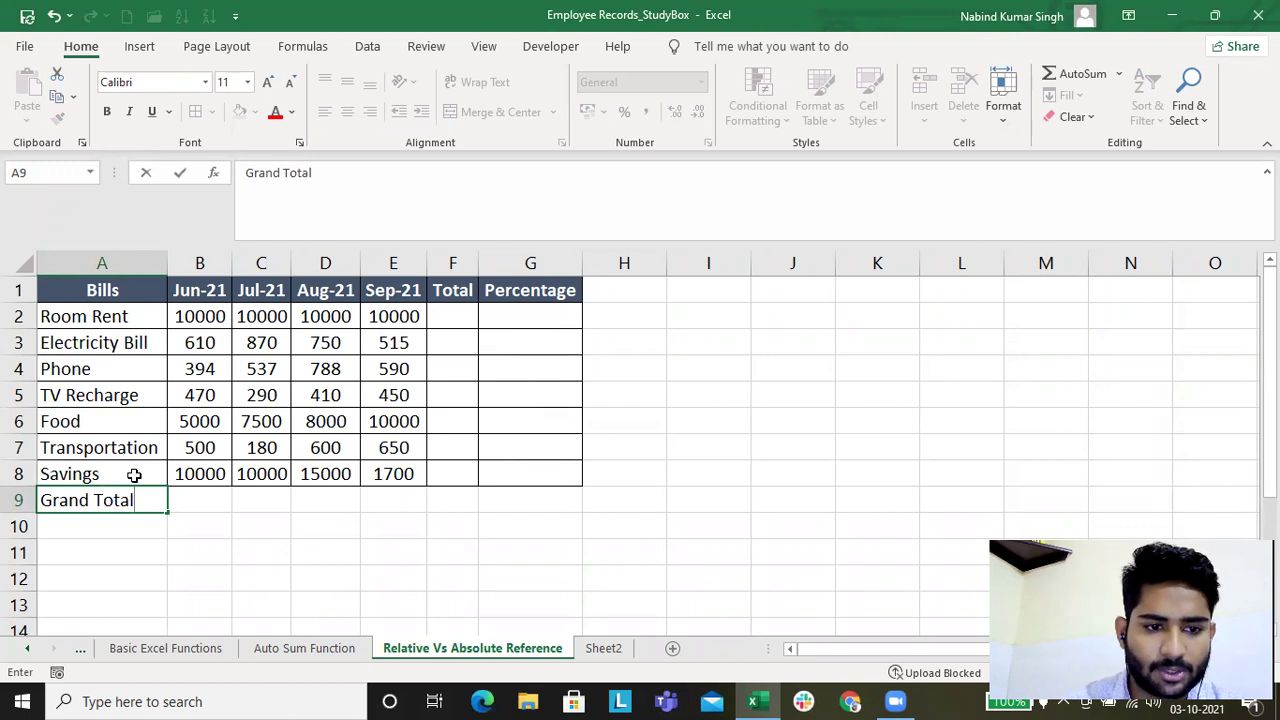
pyautogui.press('Tab')
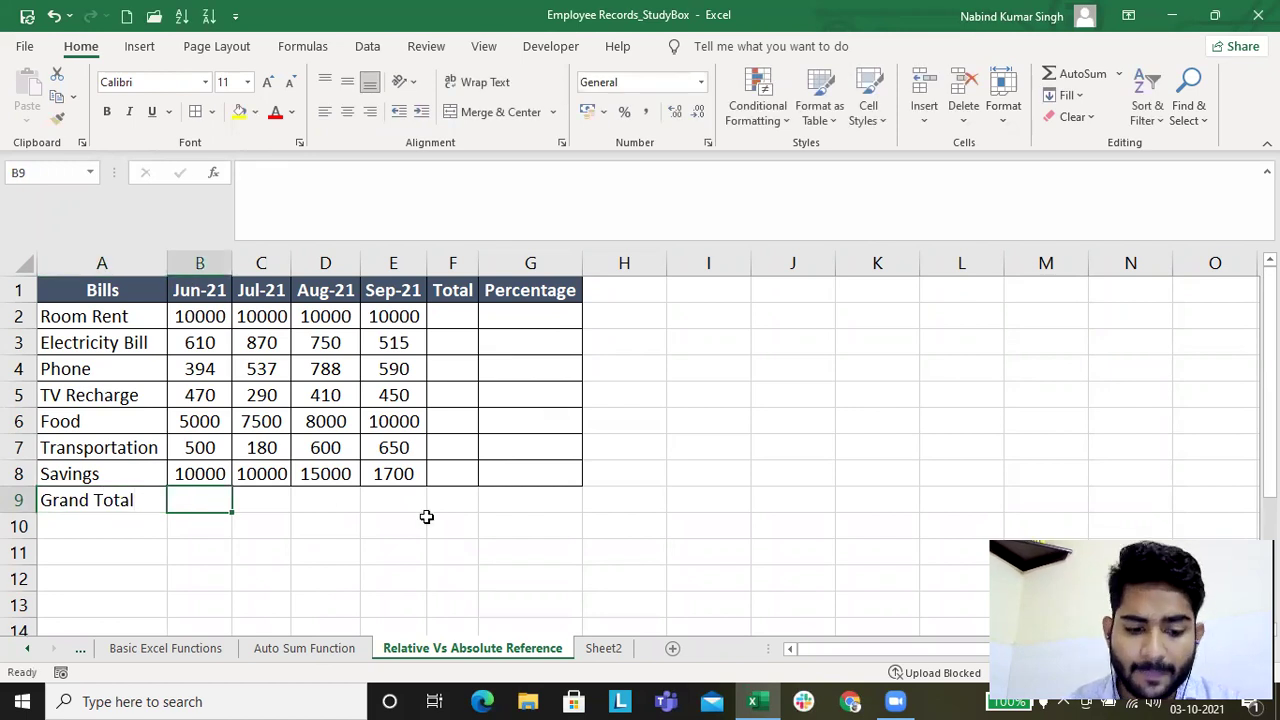
pyautogui.write('=')
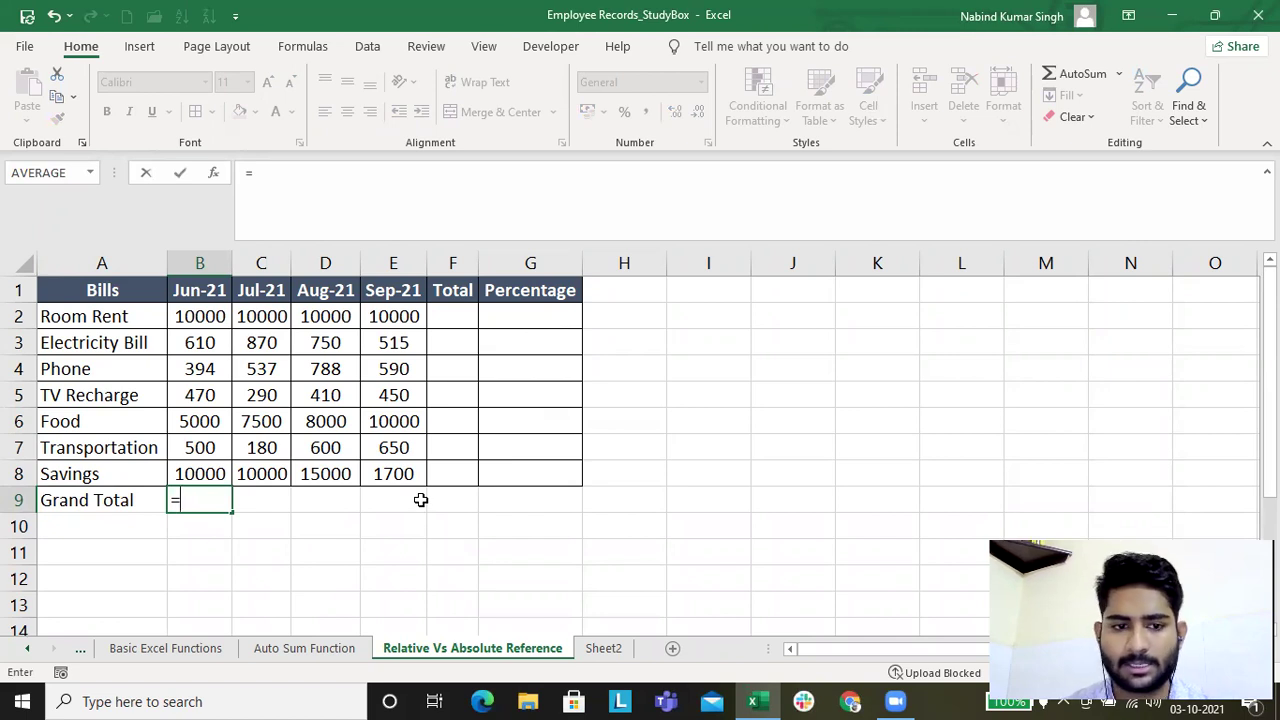
pyautogui.click(203, 316)
pyautogui.write('+')
pyautogui.click(205, 341)
pyautogui.write('+')
pyautogui.click(202, 367)
# Step: Add TV Recharge, Food, Transportation and Savings to complete =B2+B3+B4+B5+B6+B7+B8, showing 26974
pyautogui.write('+')
pyautogui.click(207, 396)
pyautogui.write('+')
pyautogui.click(205, 422)
pyautogui.write('+')
pyautogui.click(205, 446)
pyautogui.write('+')
pyautogui.click(205, 473)
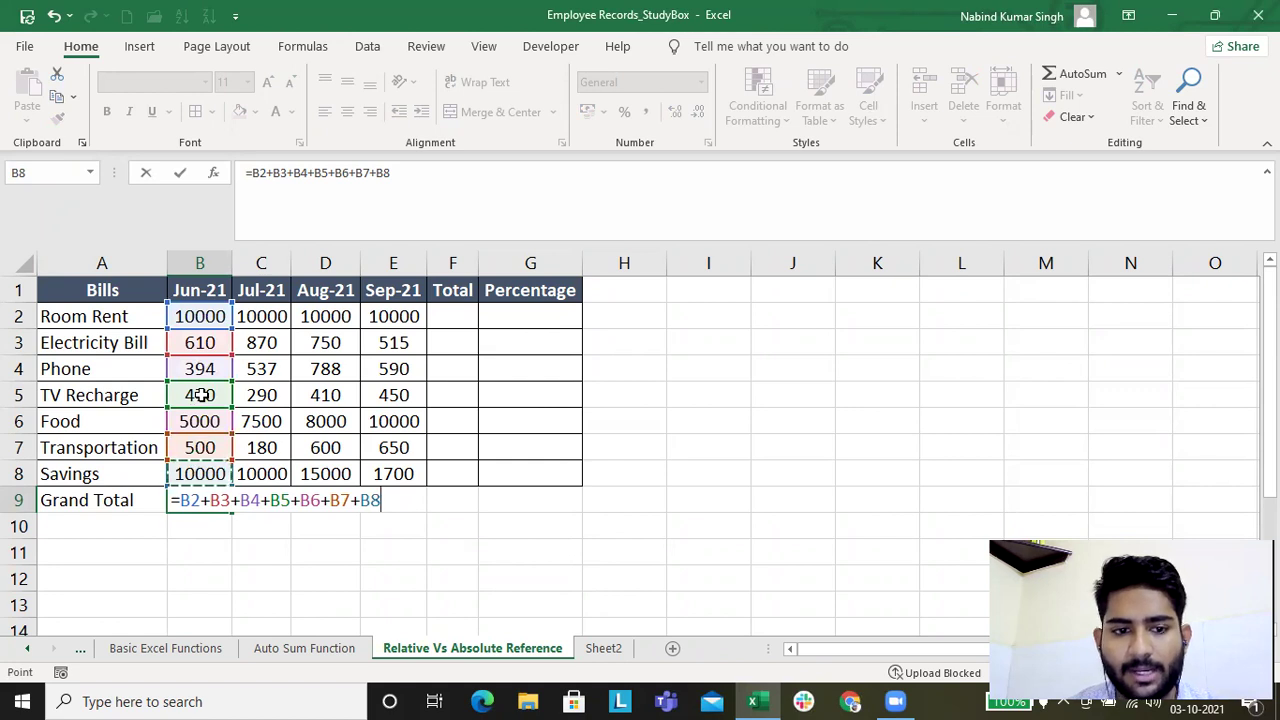
pyautogui.press('Return')
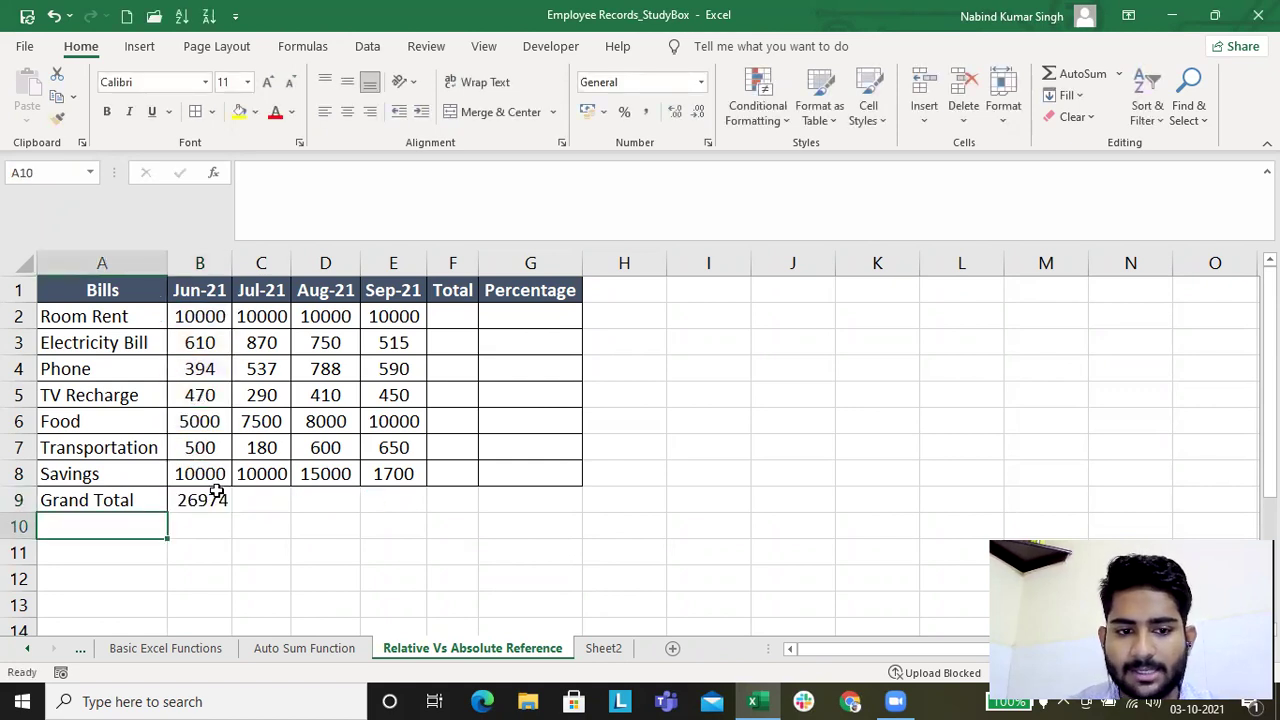
# Step: Copy the June Grand Total formula into C9 and D9 for July and August
pyautogui.click(214, 495)
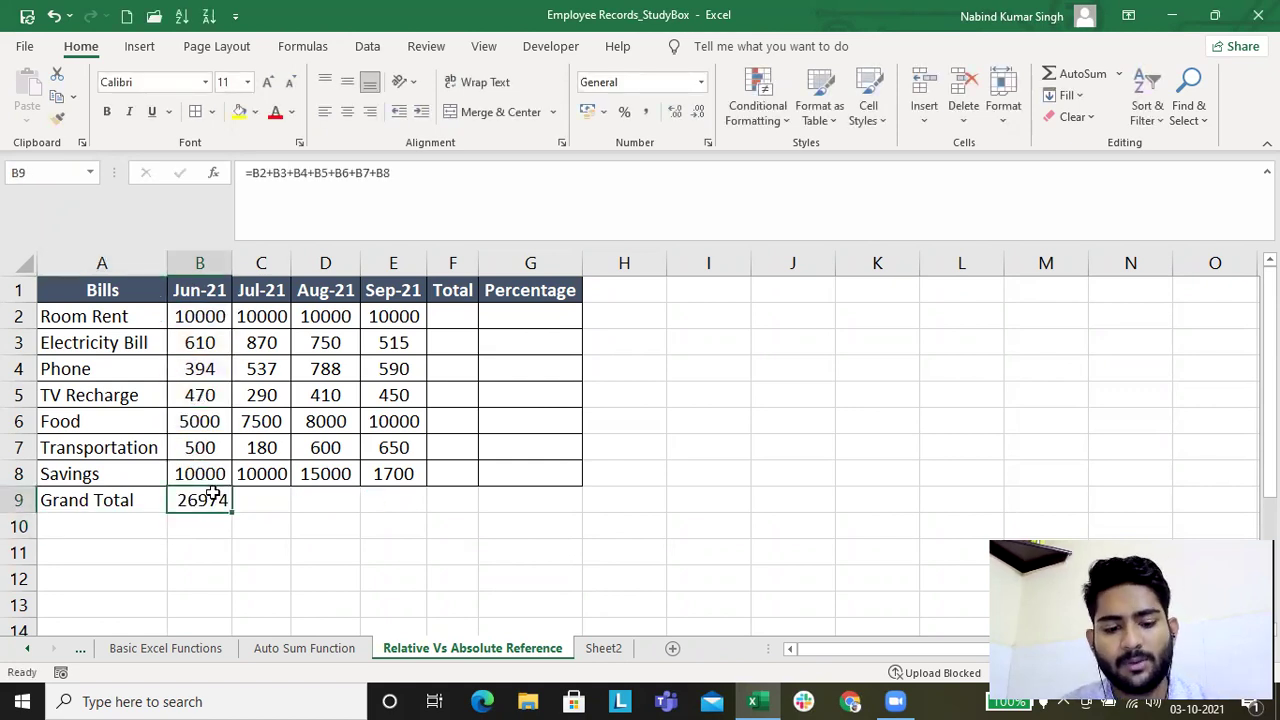
pyautogui.hotkey('ctrl', 'c')
pyautogui.press('Right')
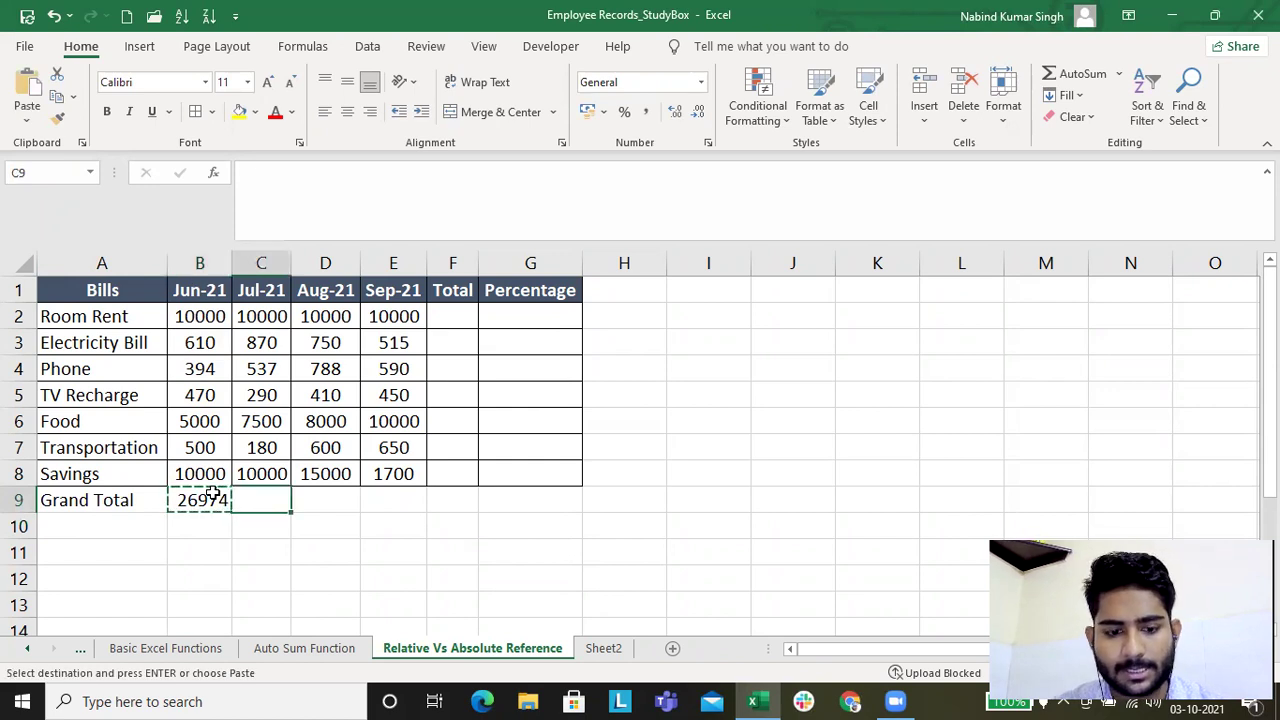
pyautogui.hotkey('ctrl', 'v')
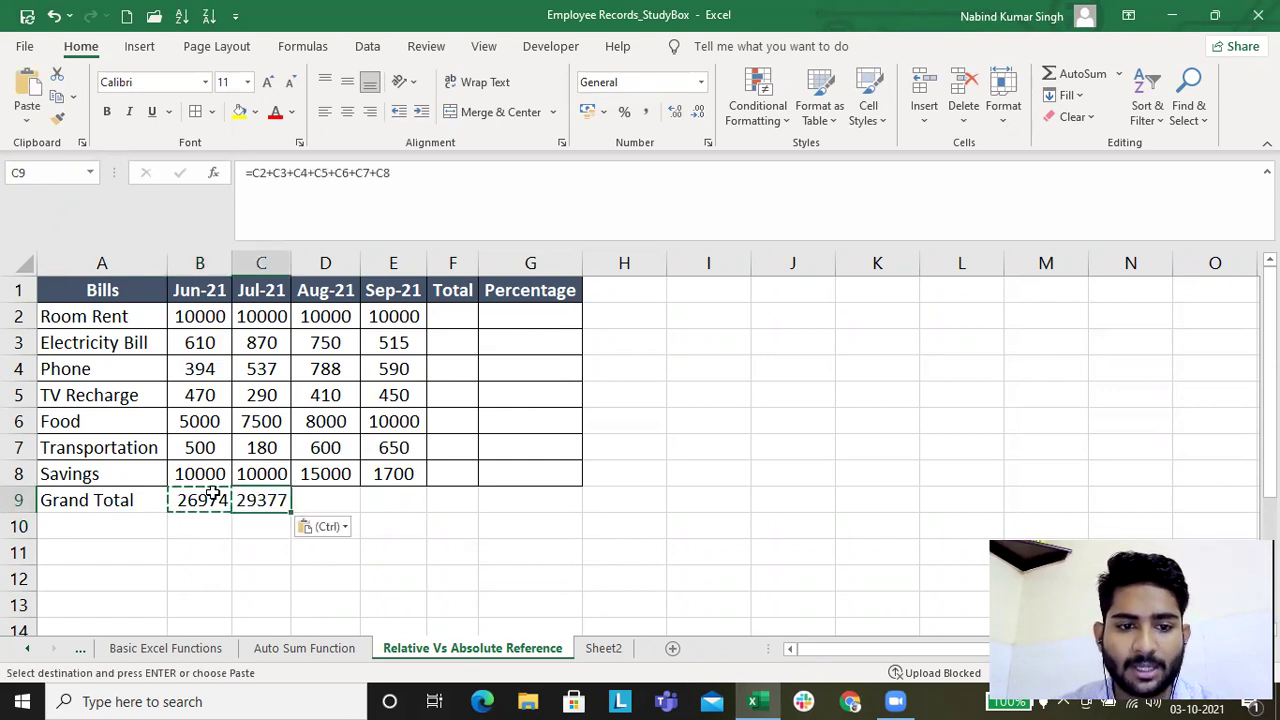
pyautogui.press('Right')
pyautogui.press('Left')
pyautogui.hotkey('ctrl', 'c')
pyautogui.press('Right')
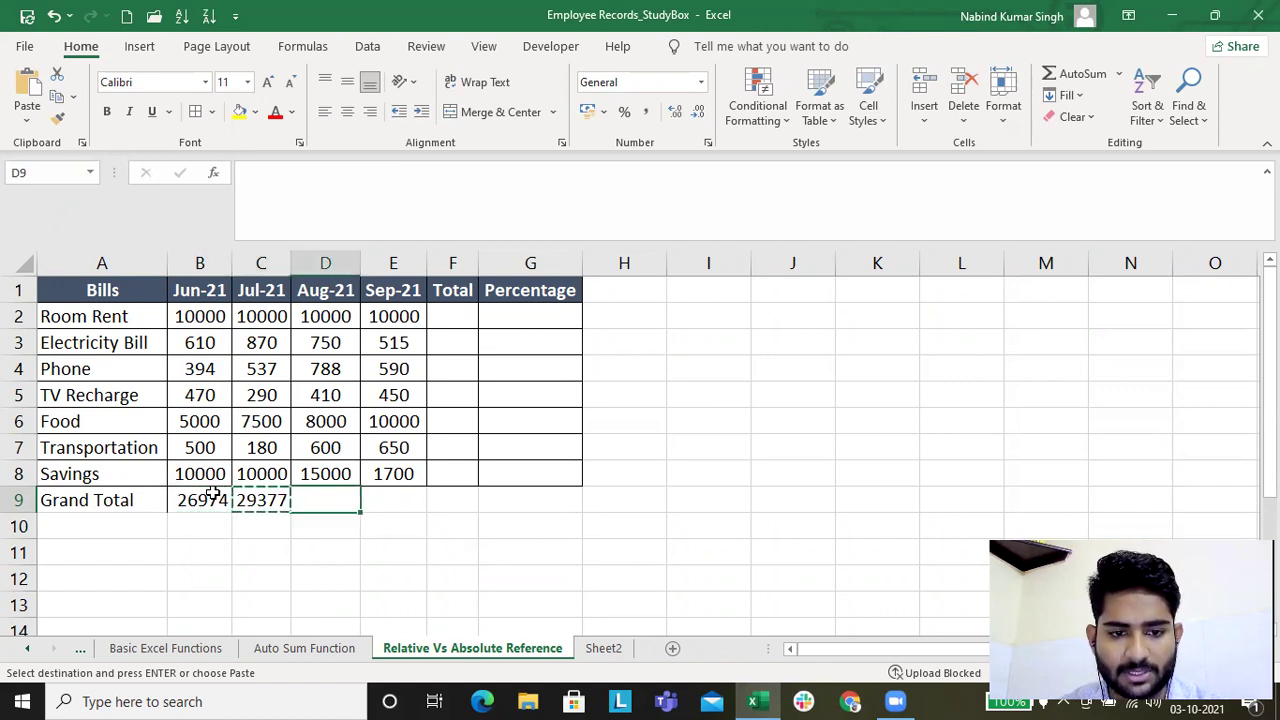
pyautogui.hotkey('ctrl', 'v')
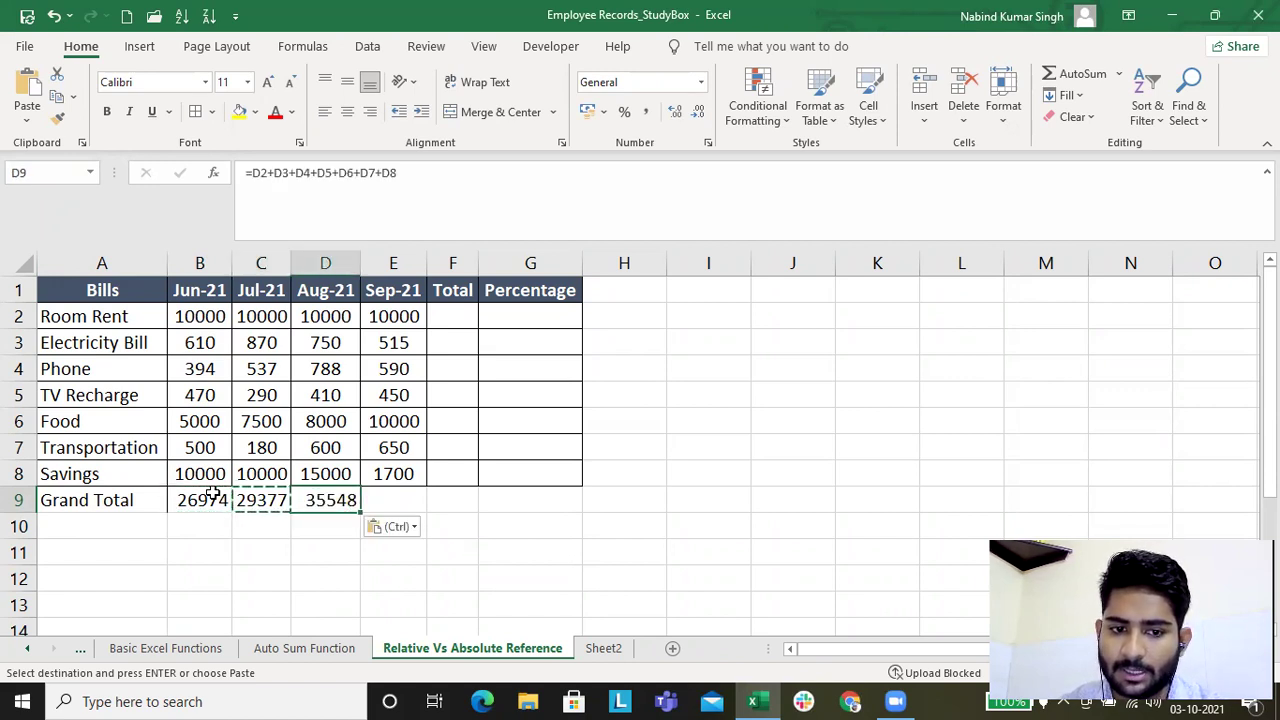
# Step: Paste the total formula into E9 for September, then inspect B9's formula references
pyautogui.hotkey('ctrl', 'c')
pyautogui.press('Right')
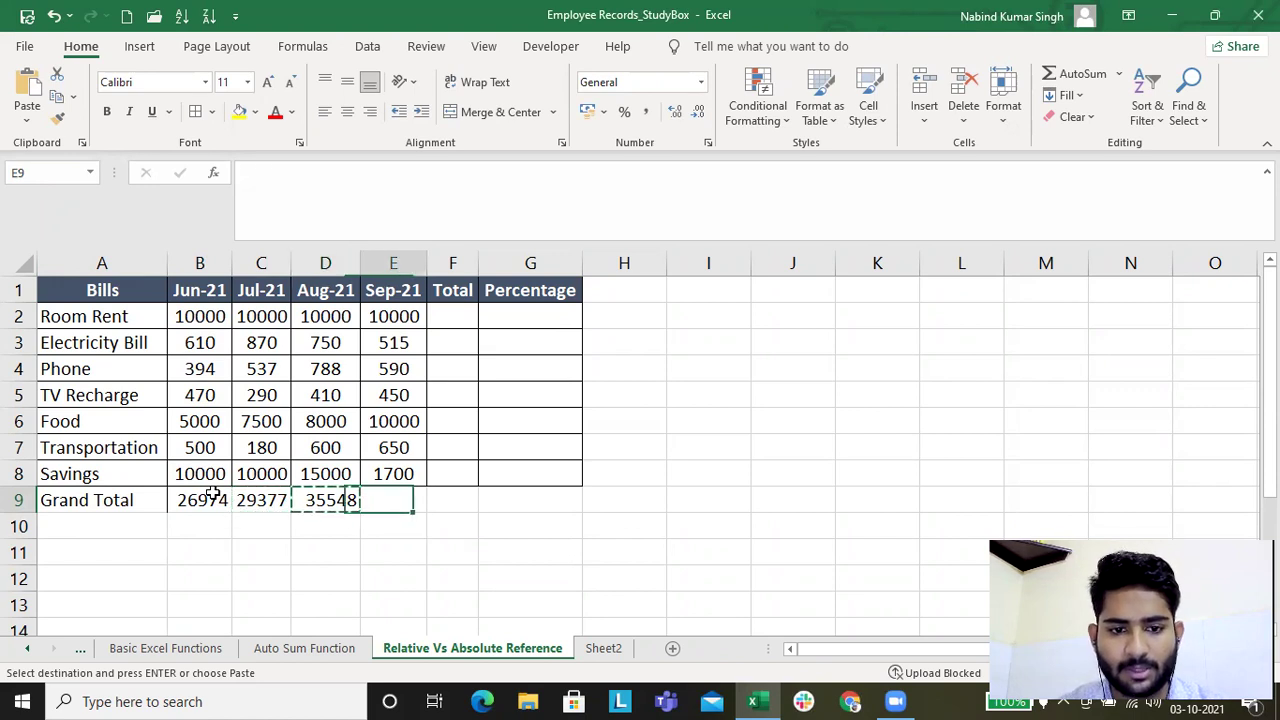
pyautogui.hotkey('ctrl', 'v')
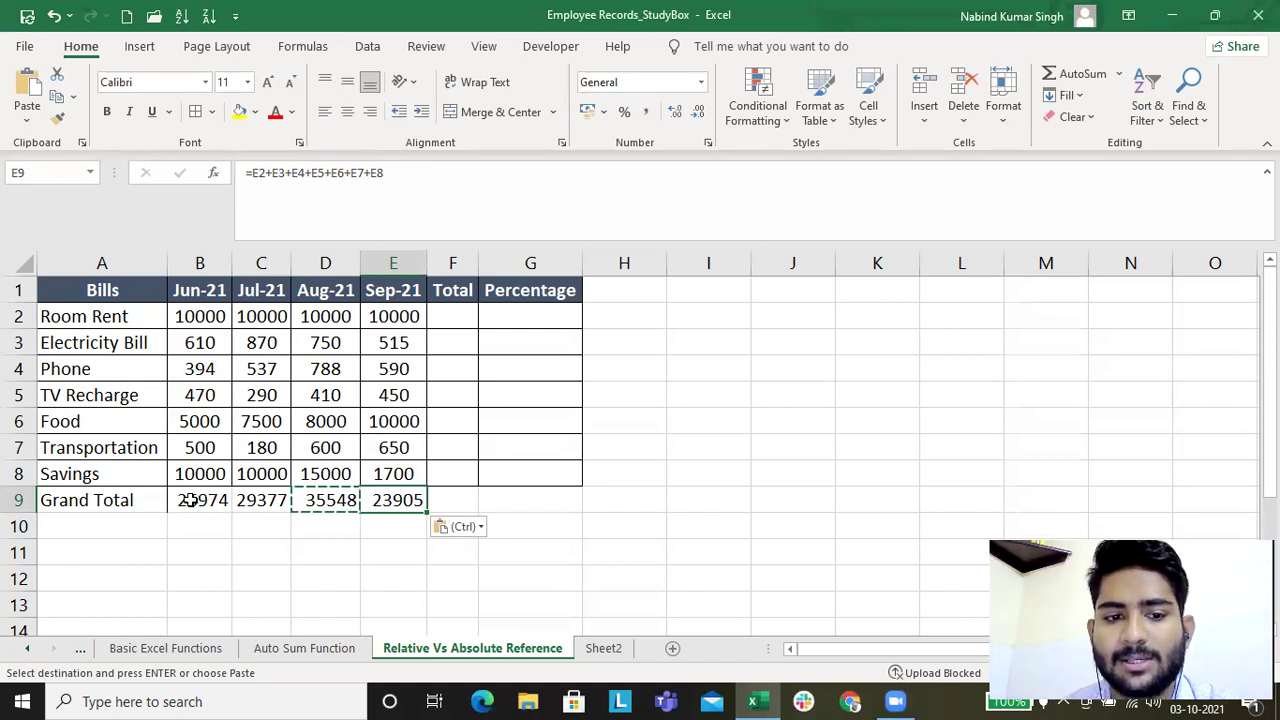
pyautogui.doubleClick(195, 503)
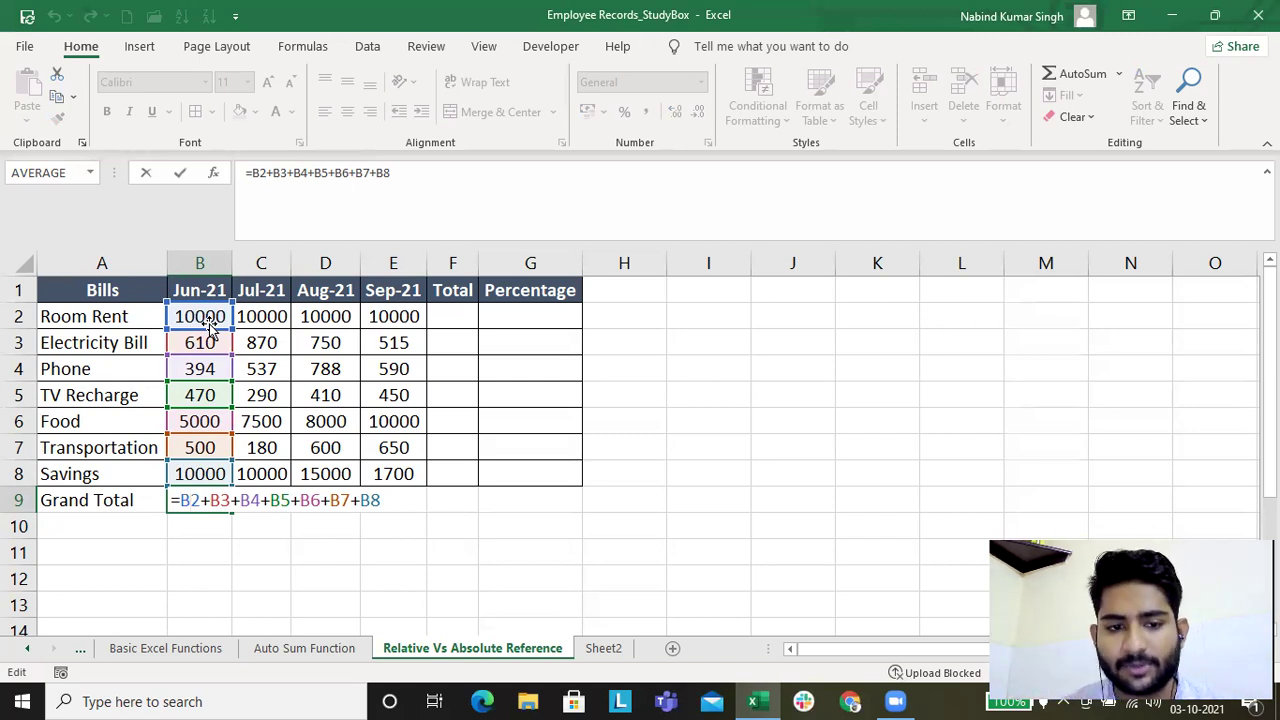
pyautogui.hotkey('ctrl', 'Return')
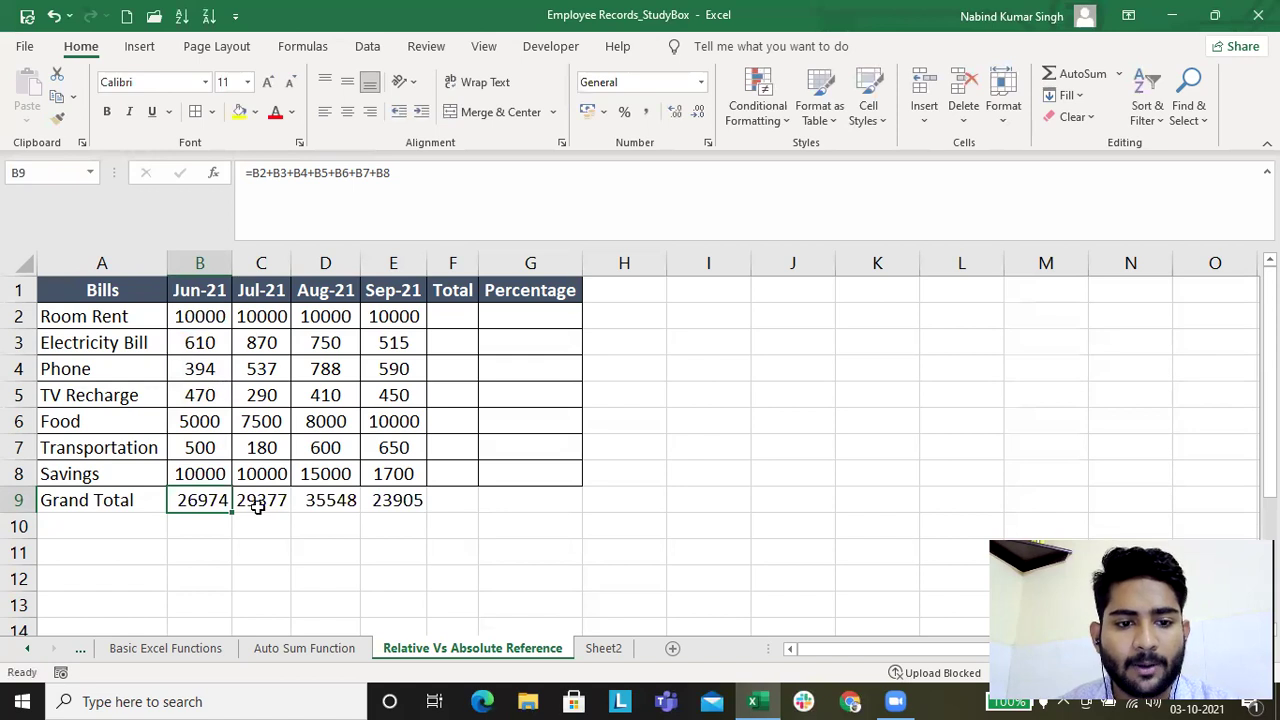
pyautogui.click(263, 503)
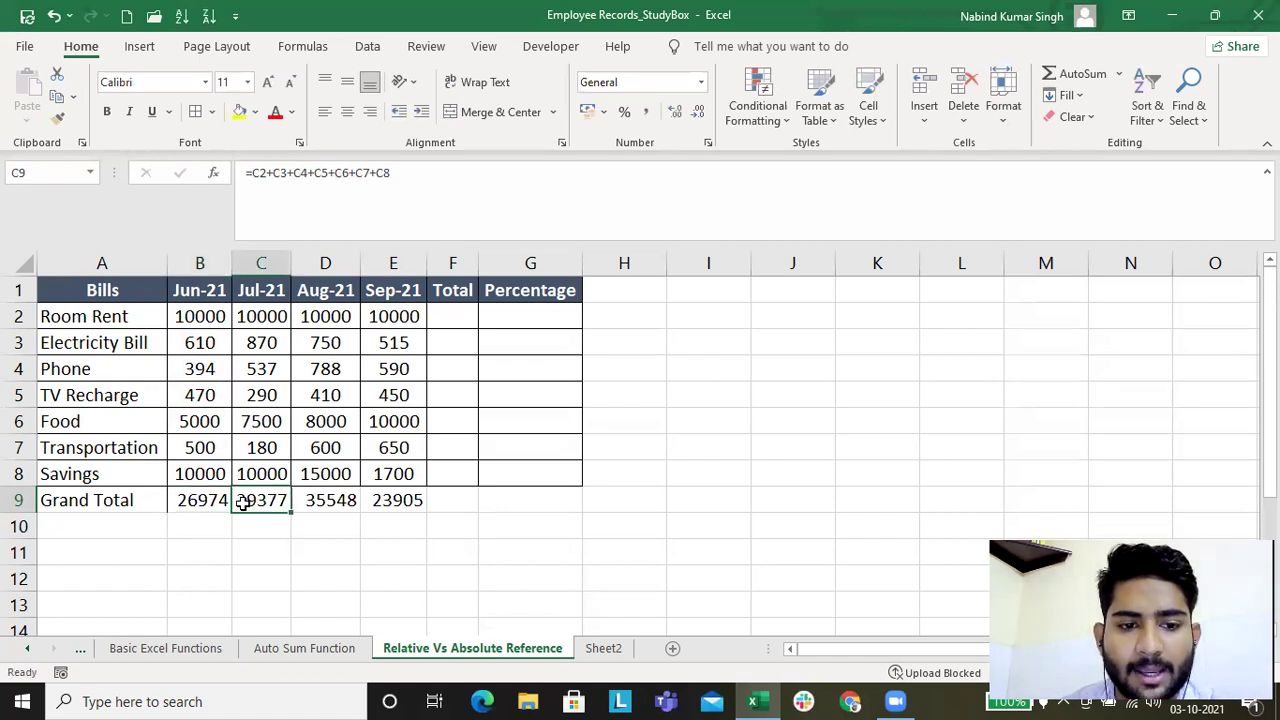
pyautogui.click(188, 503)
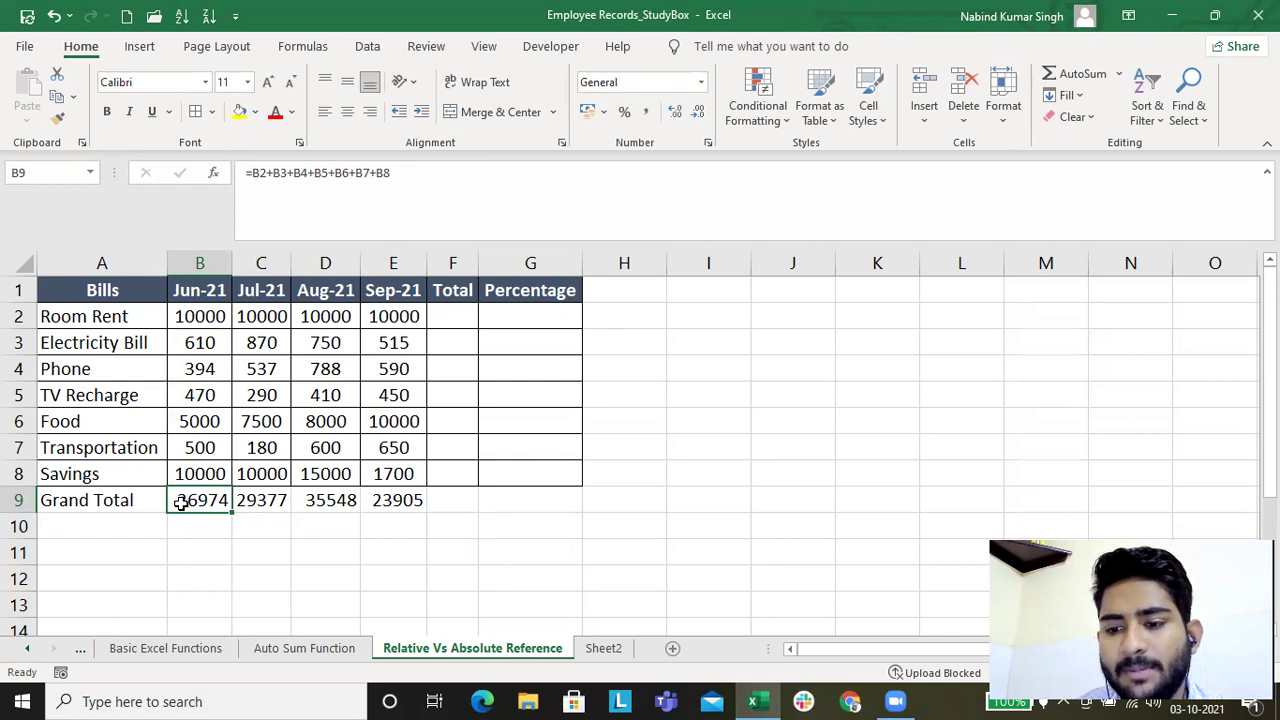
pyautogui.click(255, 506)
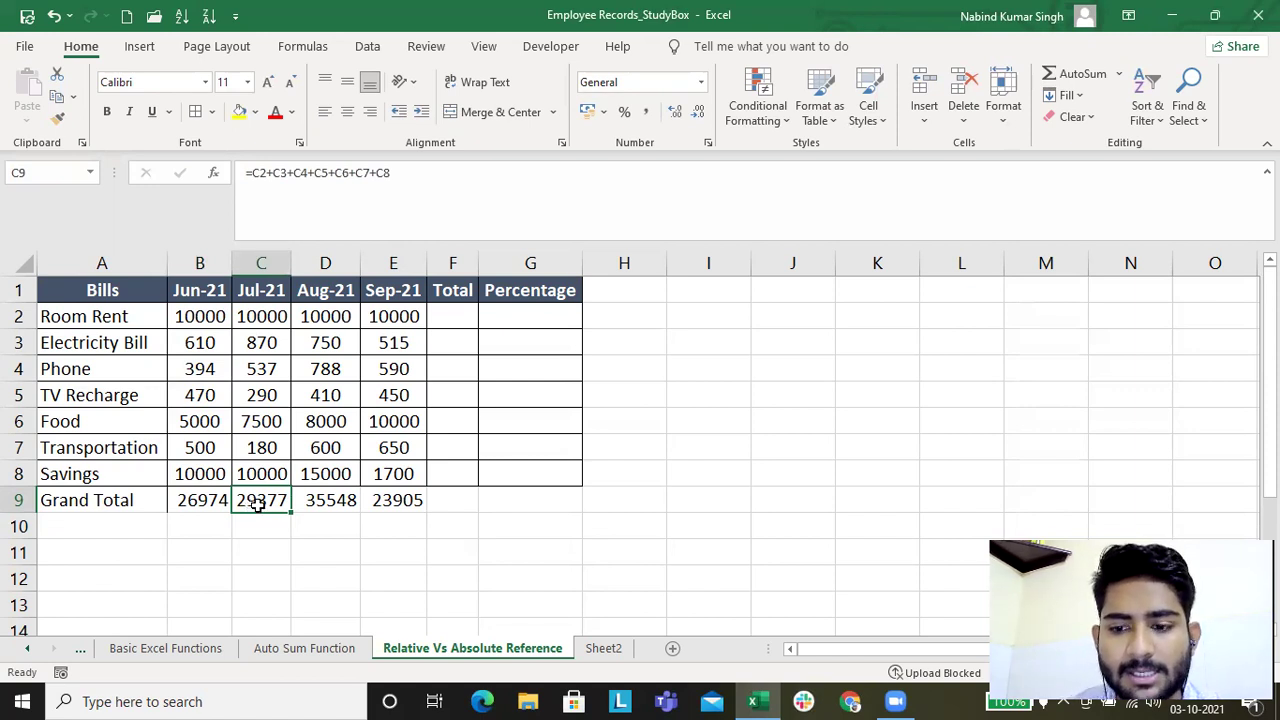
pyautogui.doubleClick(260, 506)
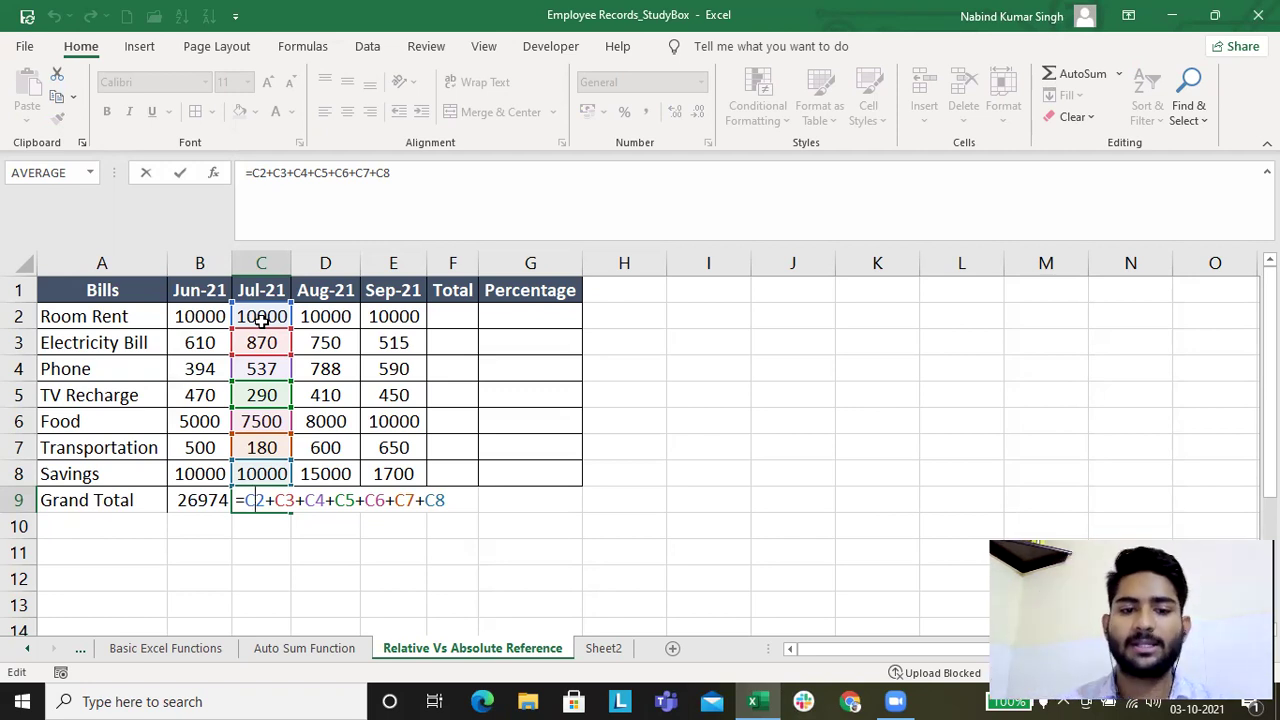
# Step: Enter =B2+C2+D2+E2 in F2 as the Room Rent total
pyautogui.hotkey('ctrl', 'Return')
pyautogui.click(447, 316)
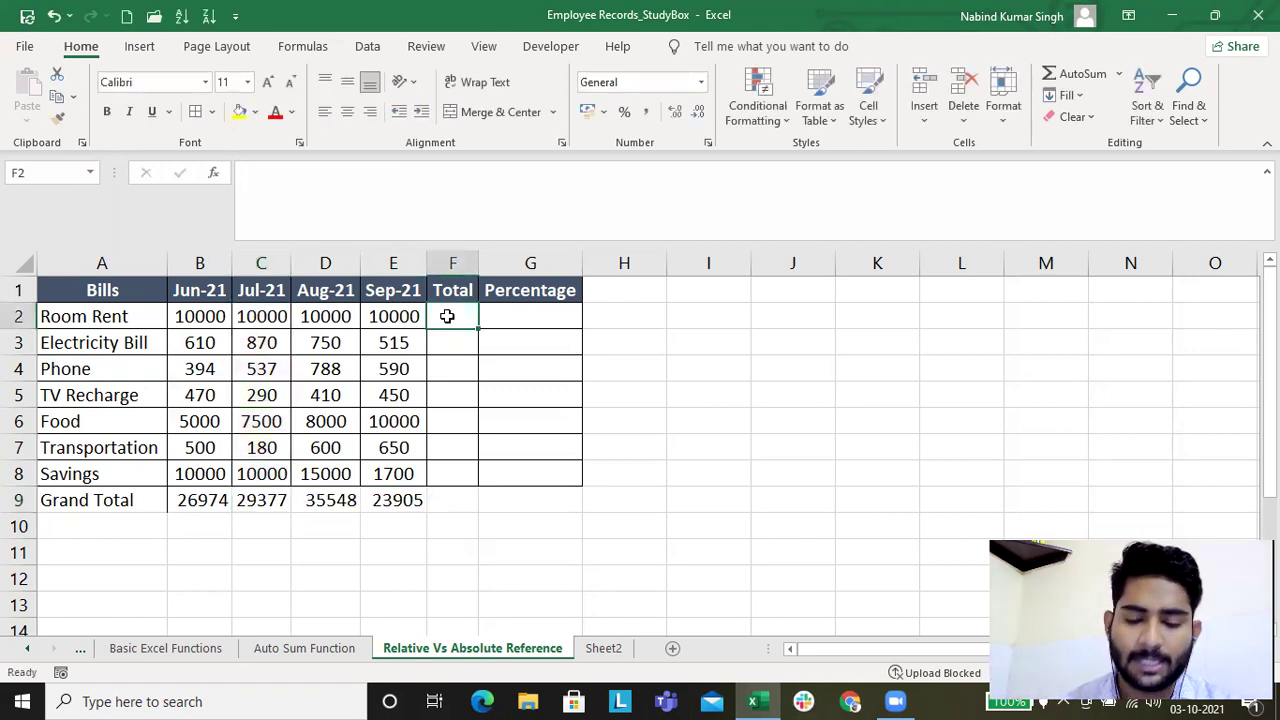
pyautogui.write('=')
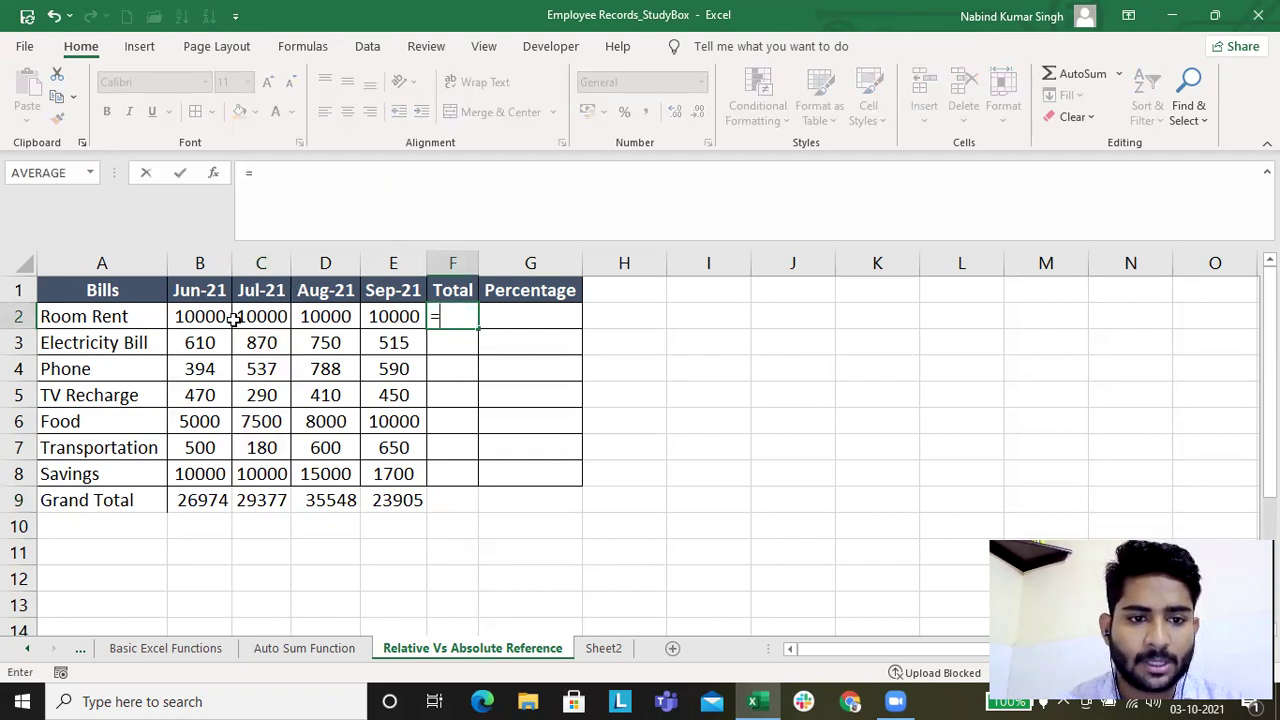
pyautogui.click(214, 317)
pyautogui.write('+')
pyautogui.click(263, 317)
pyautogui.write('+')
pyautogui.click(318, 317)
pyautogui.write('+')
pyautogui.click(396, 316)
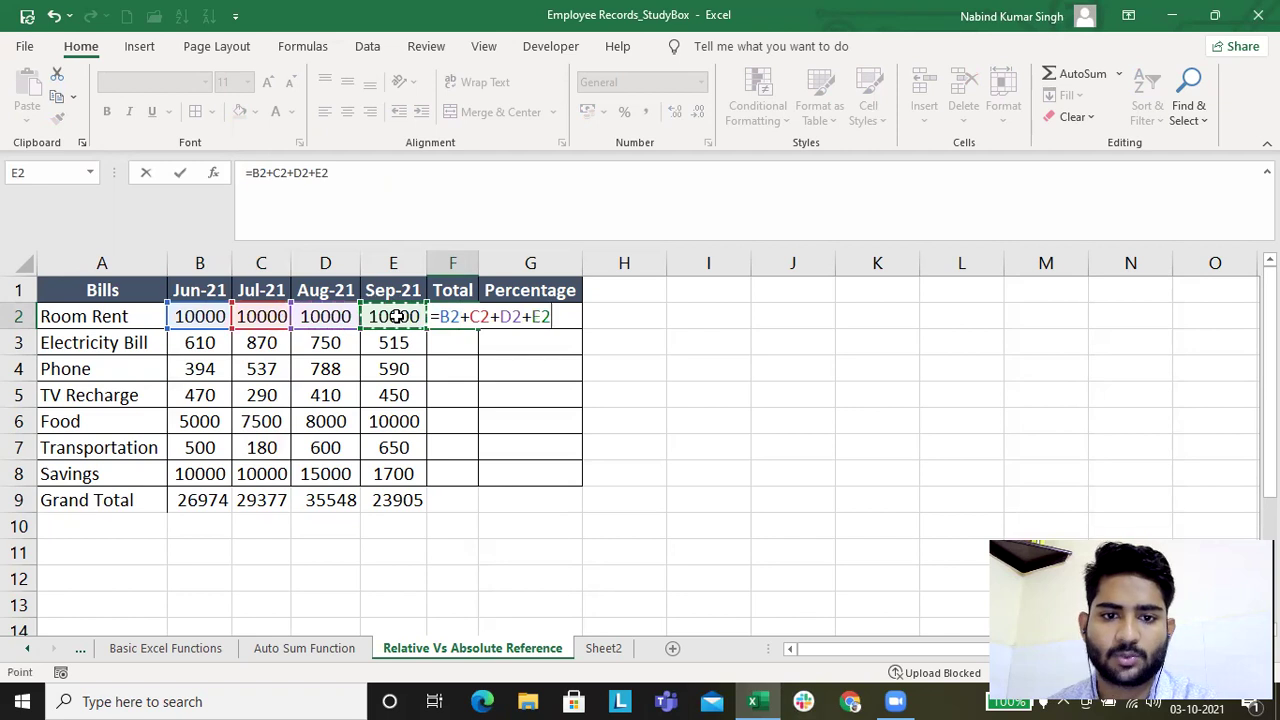
pyautogui.press('Return')
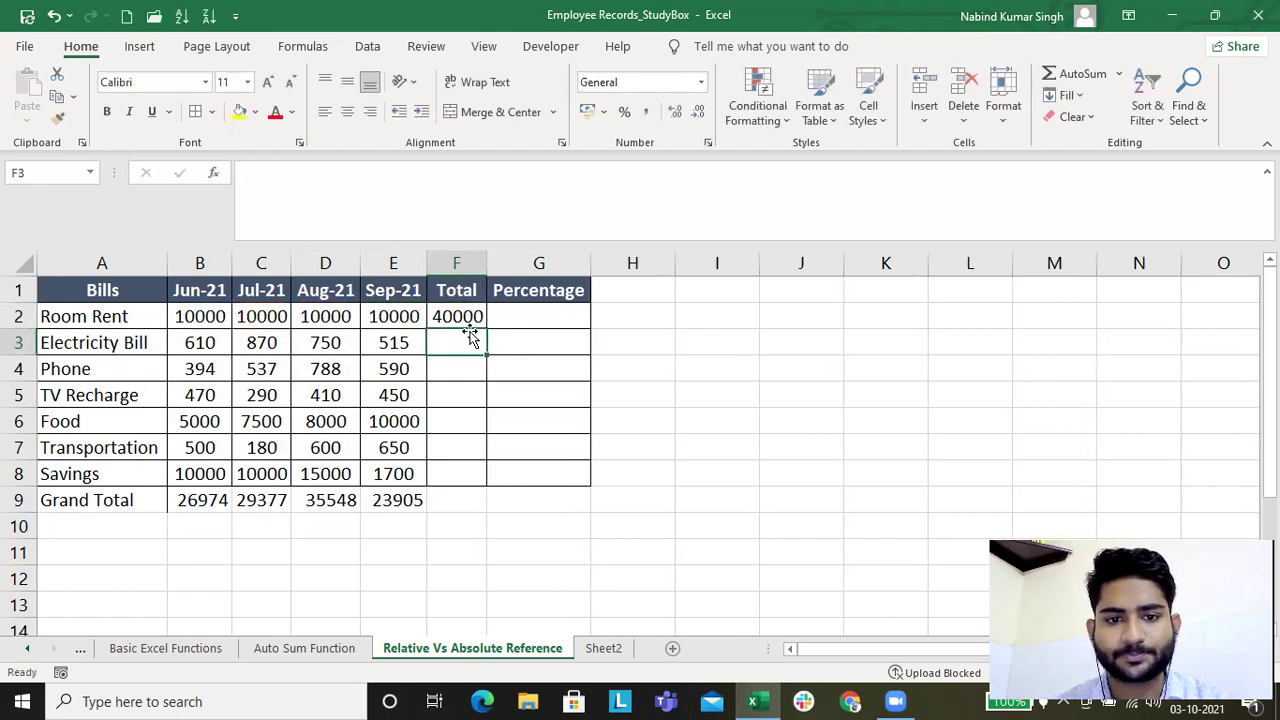
# Step: Copy the F2 total formula into F3, F4 and F5
pyautogui.click(472, 318)
pyautogui.hotkey('ctrl', 'c')
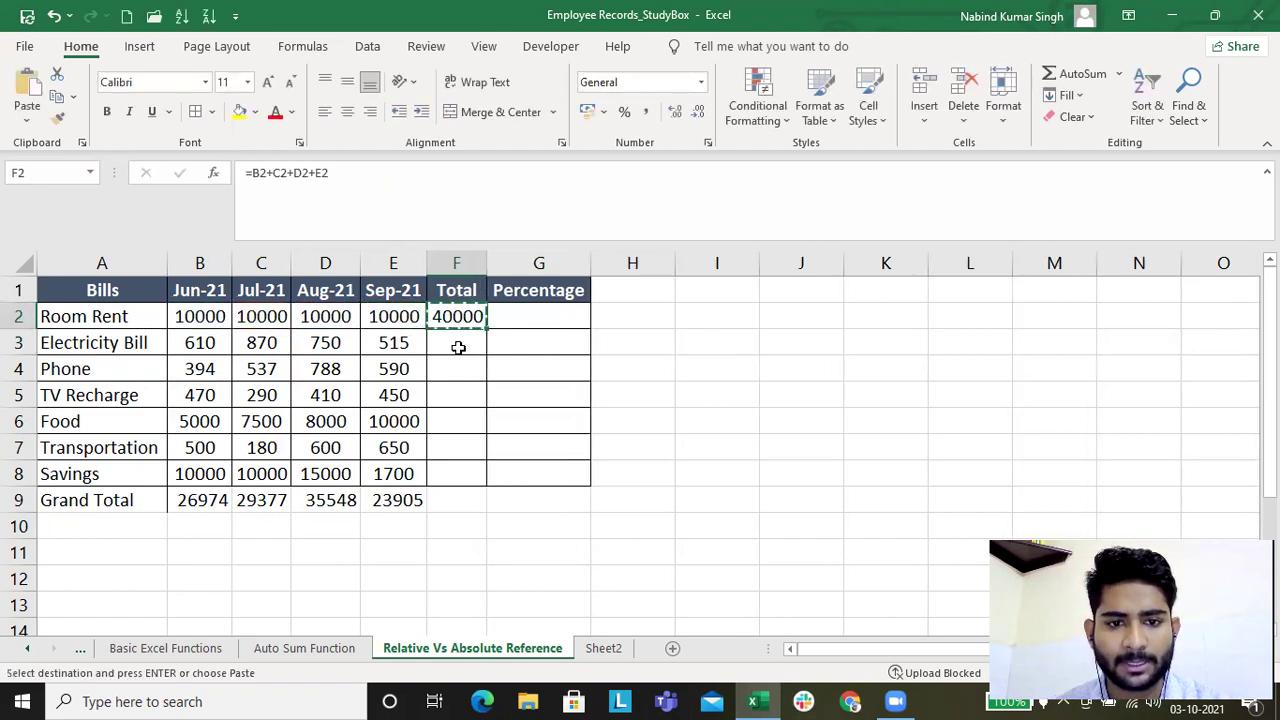
pyautogui.click(458, 347)
pyautogui.hotkey('ctrl', 'v')
pyautogui.click(458, 366)
pyautogui.hotkey('ctrl', 'v')
pyautogui.click(460, 404)
pyautogui.hotkey('ctrl', 'v')
# Step: Paste the total formula into F6 through F9 and autofit column F to show 115804
pyautogui.click(451, 440)
pyautogui.press('ctrl')
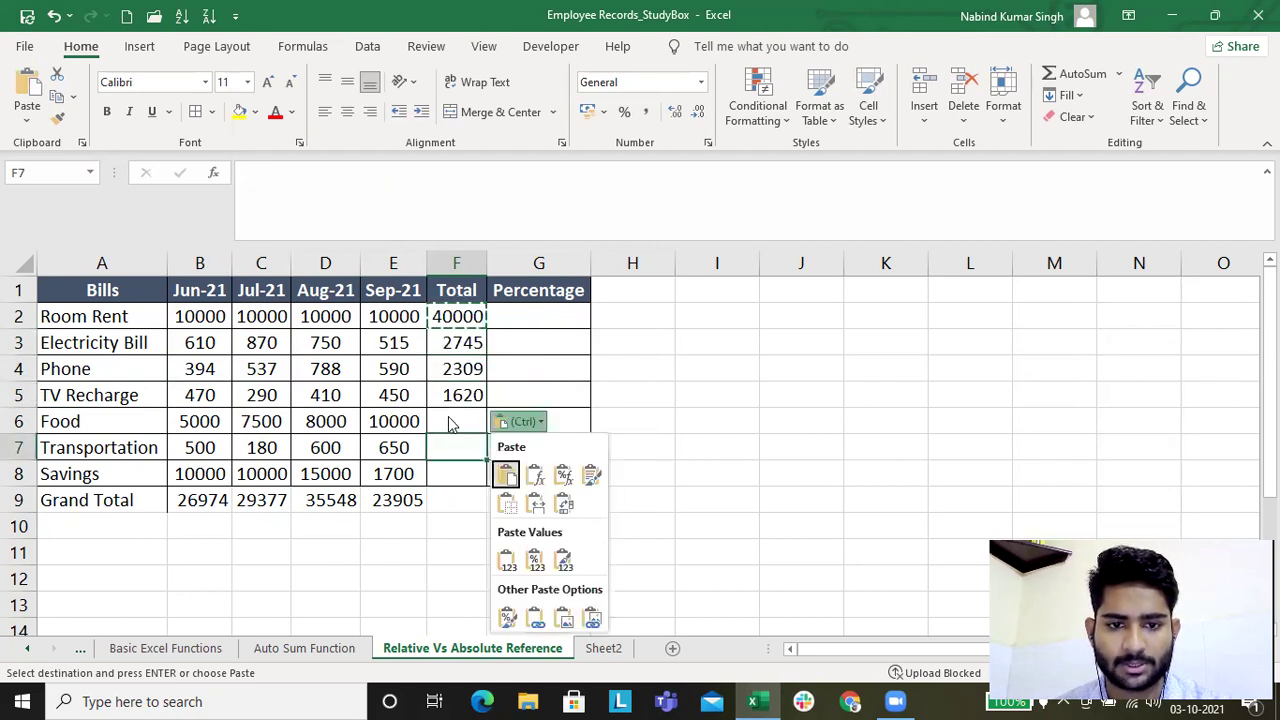
pyautogui.click(450, 422)
pyautogui.click(450, 420)
pyautogui.hotkey('ctrl', 'v')
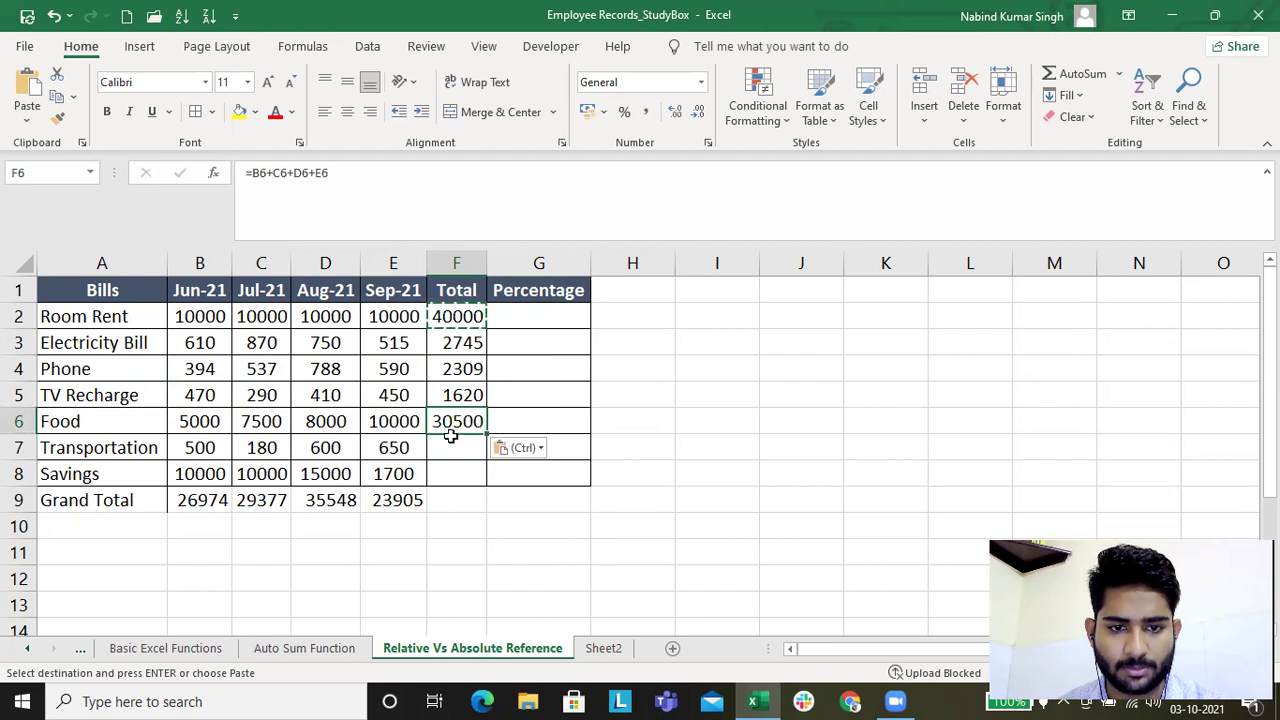
pyautogui.click(449, 444)
pyautogui.hotkey('ctrl', 'v')
pyautogui.click(450, 476)
pyautogui.hotkey('ctrl', 'v')
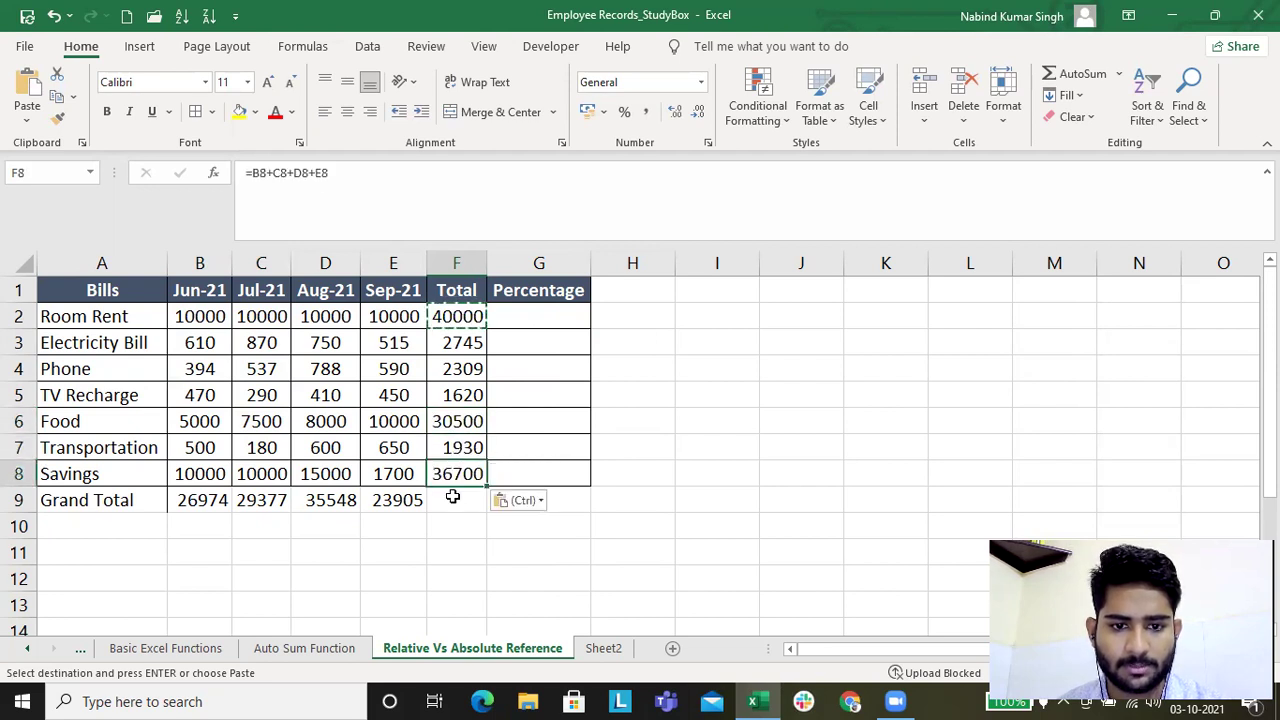
pyautogui.click(453, 498)
pyautogui.hotkey('ctrl', 'v')
pyautogui.moveTo(488, 256); pyautogui.dragTo(489, 255)
pyautogui.doubleClick(489, 256)
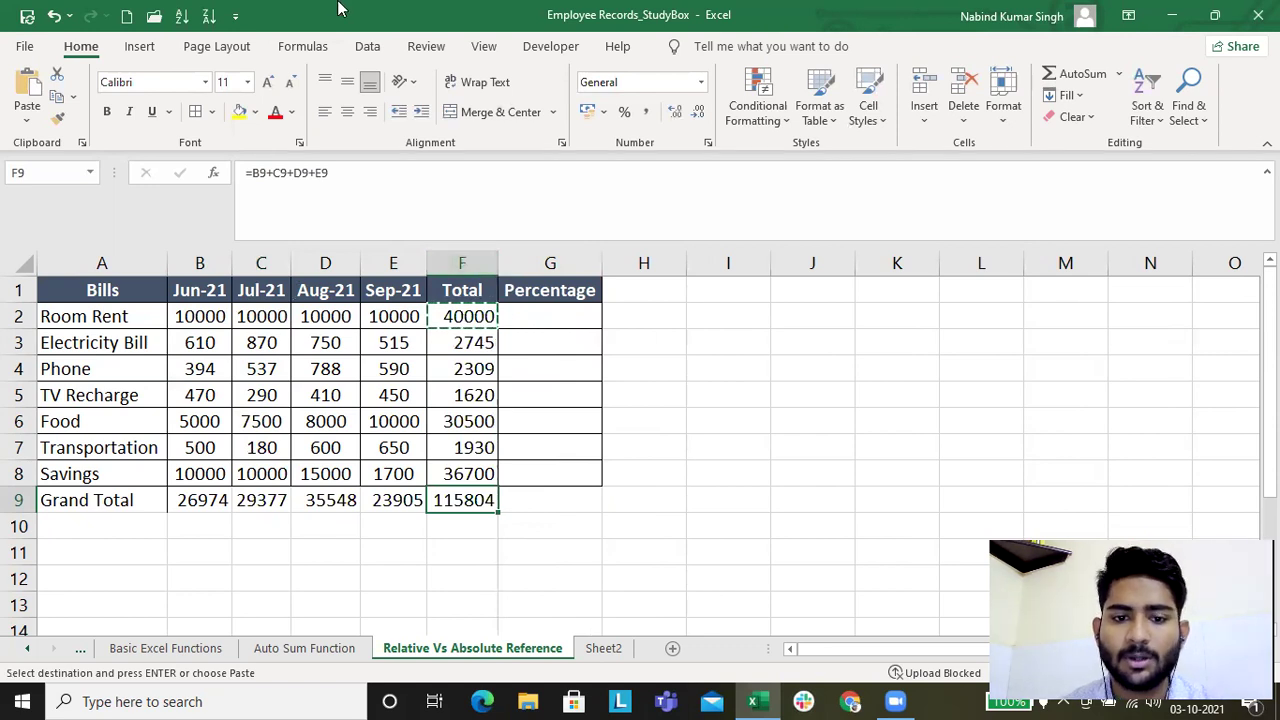
pyautogui.click(467, 320)
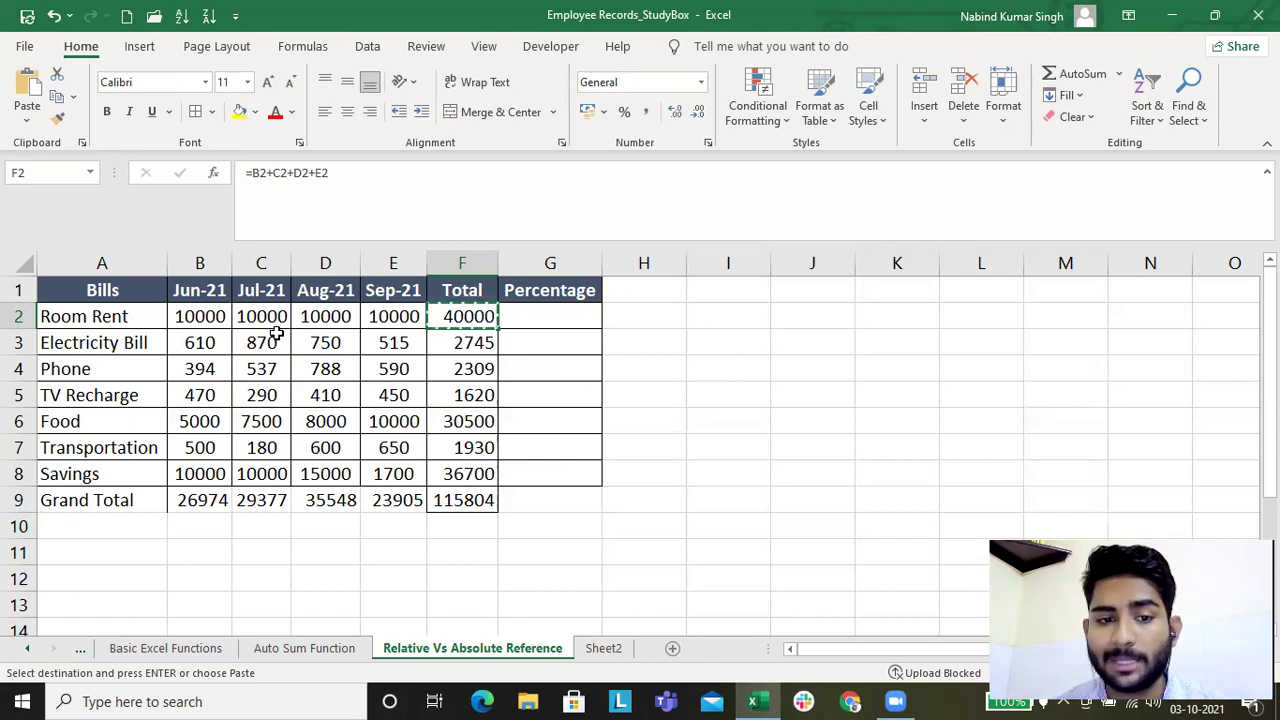
# Step: Clear C9:F9 and F3:F8, then fill the Jun-21 Grand Total formula across B9:E9 with Ctrl+R
pyautogui.click(267, 501)
pyautogui.moveTo(267, 501); pyautogui.dragTo(466, 500)
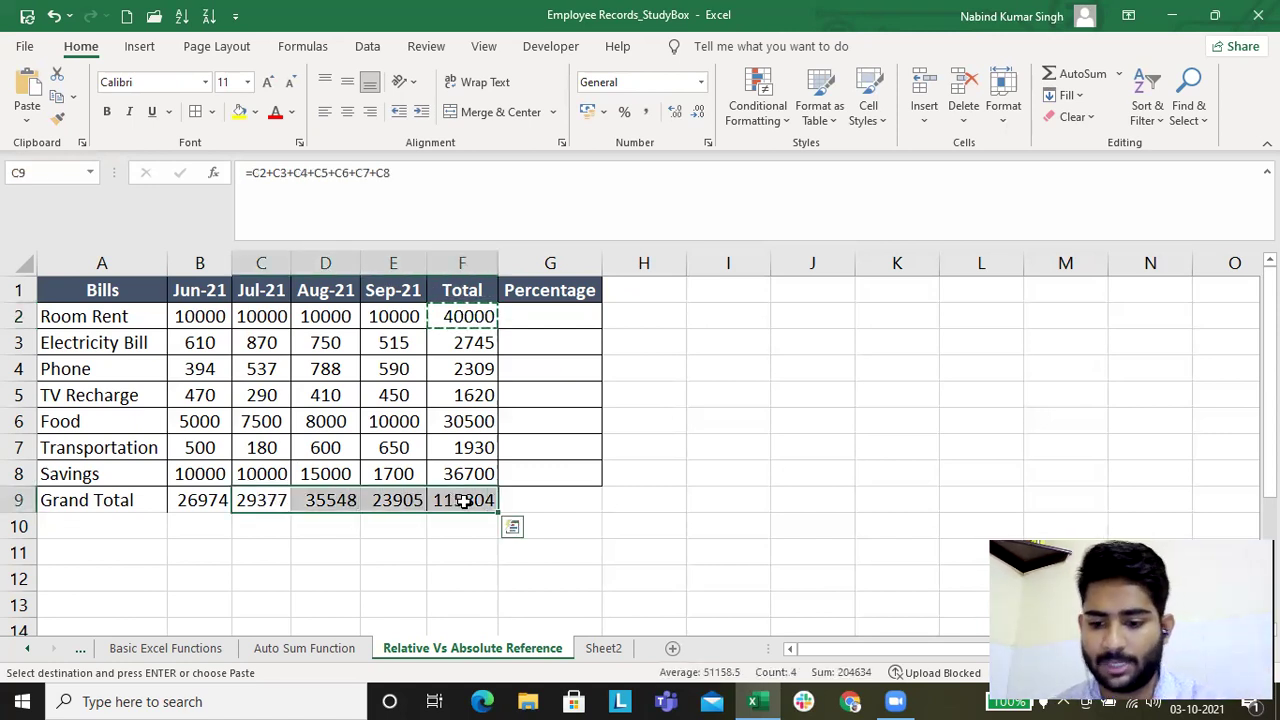
pyautogui.press('Delete')
pyautogui.moveTo(480, 343); pyautogui.dragTo(483, 479)
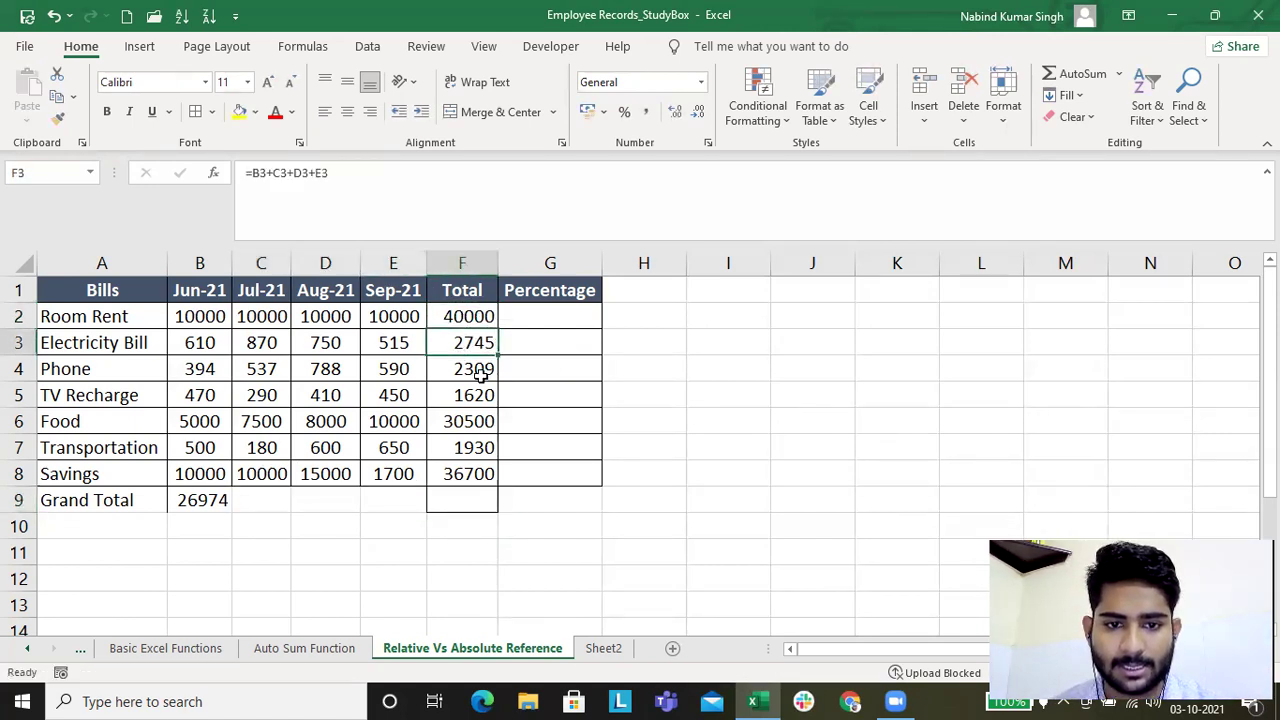
pyautogui.press('Delete')
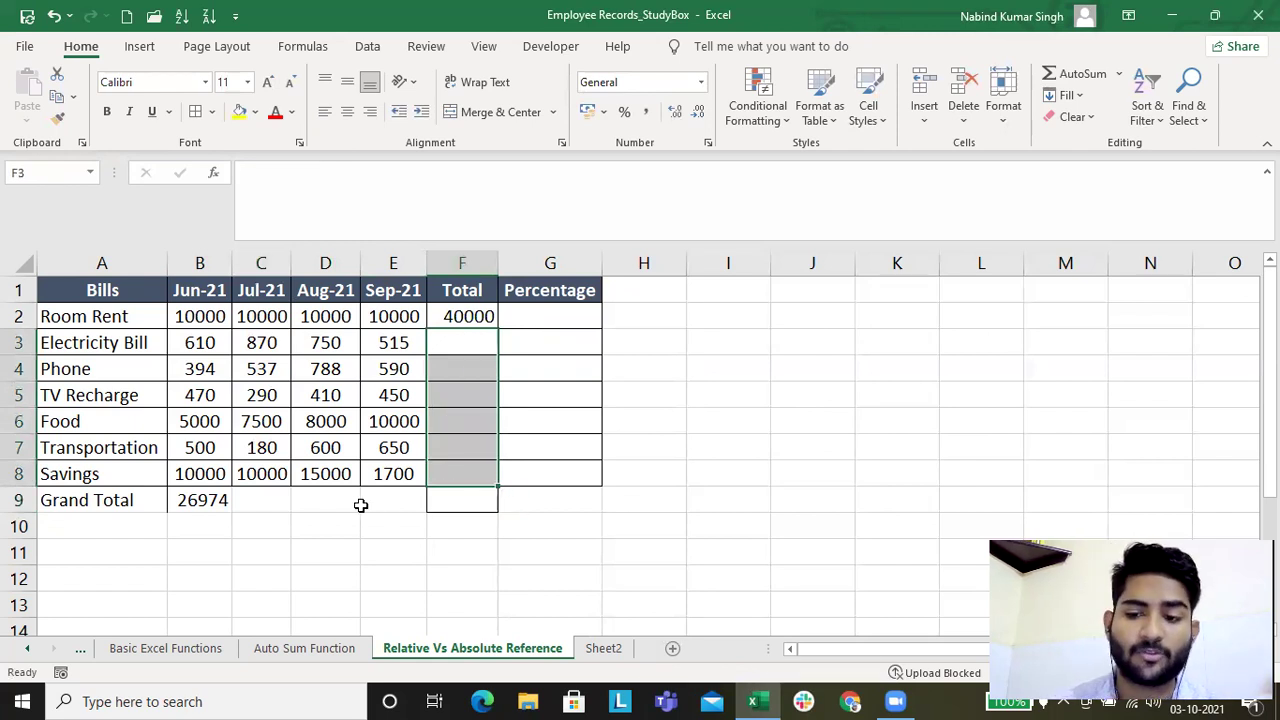
pyautogui.moveTo(205, 500); pyautogui.dragTo(378, 498)
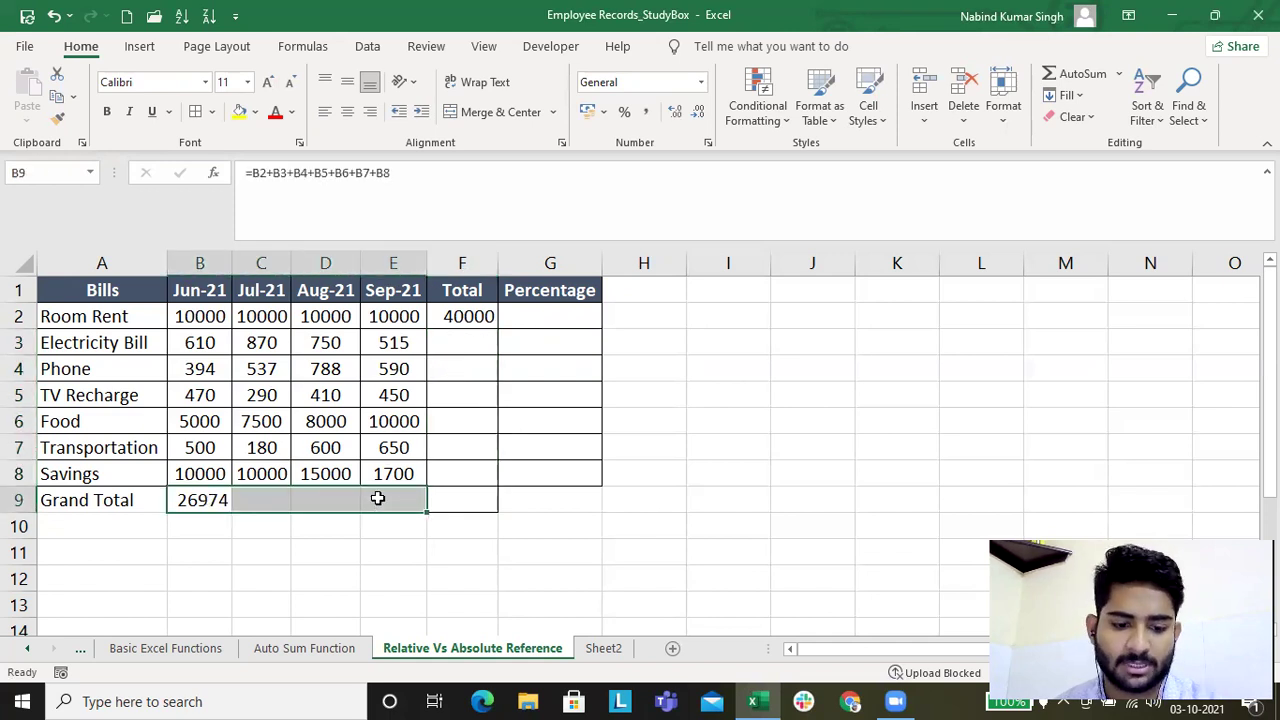
pyautogui.hotkey('ctrl', 'r')
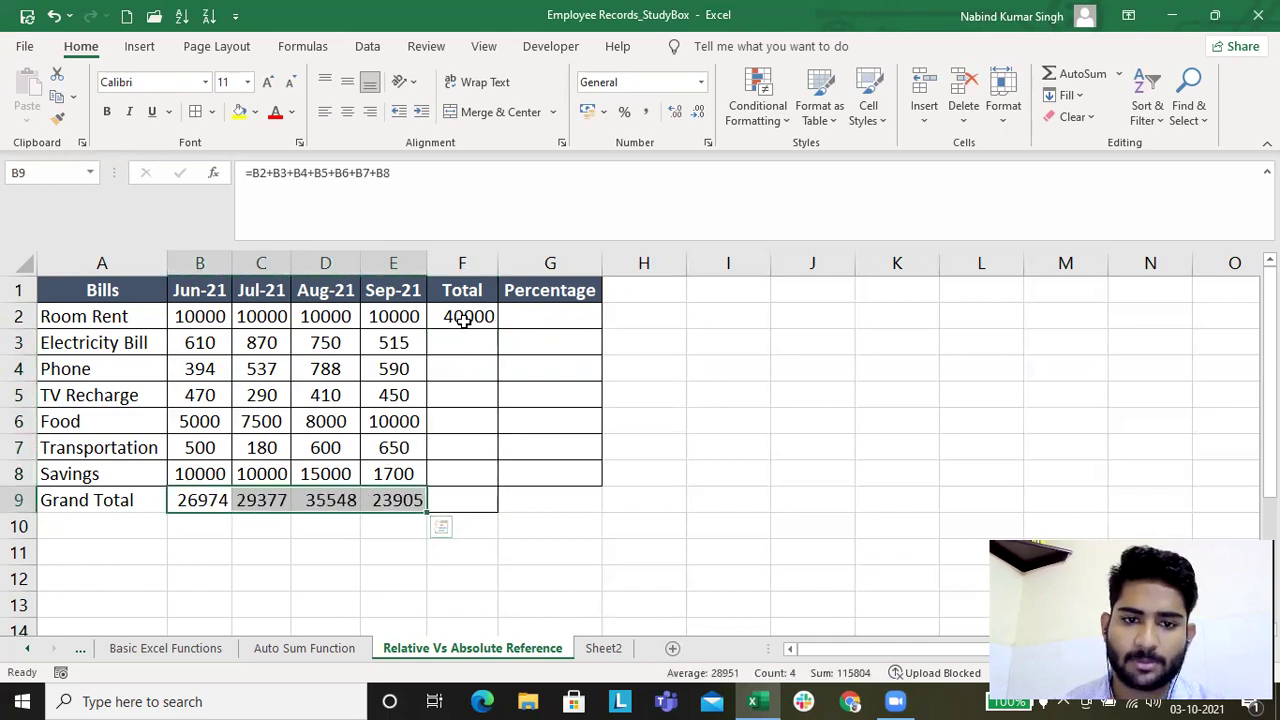
# Step: Fill the Room Rent total formula down F2:F9 with Ctrl+D
pyautogui.moveTo(463, 320); pyautogui.dragTo(467, 503)
pyautogui.hotkey('ctrl', 'd')
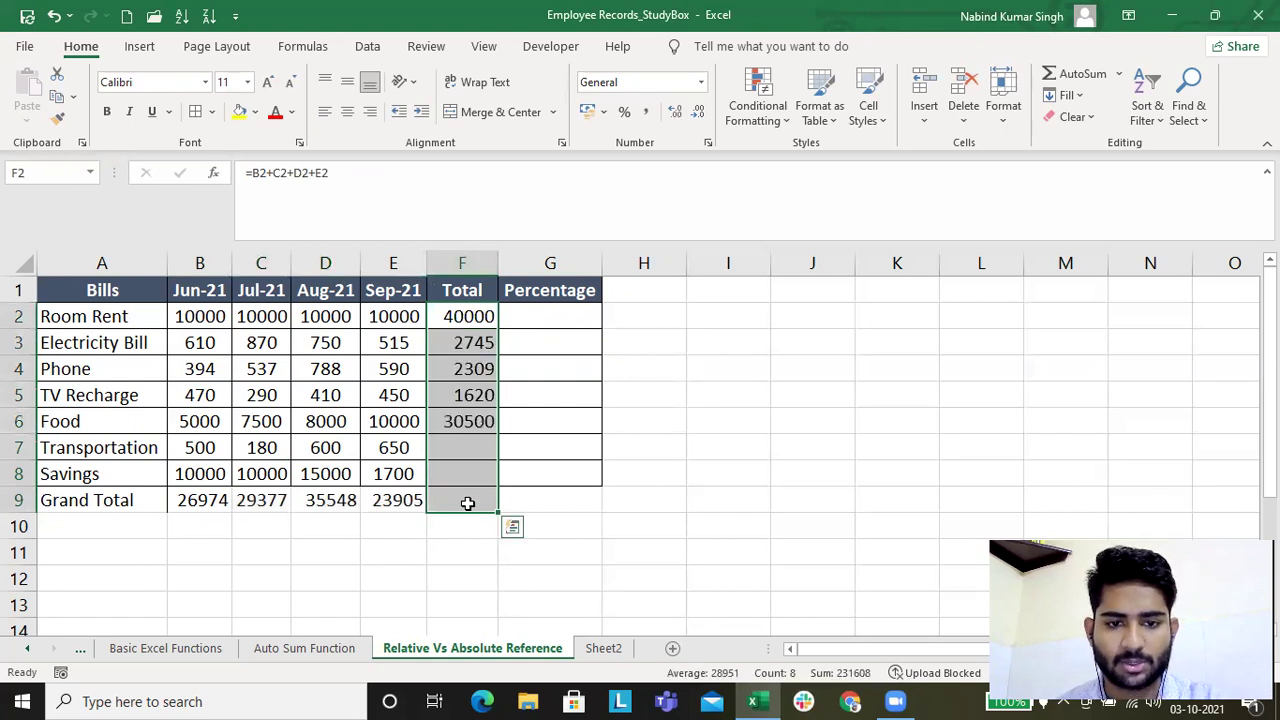
pyautogui.hotkey('ctrl', 'q')
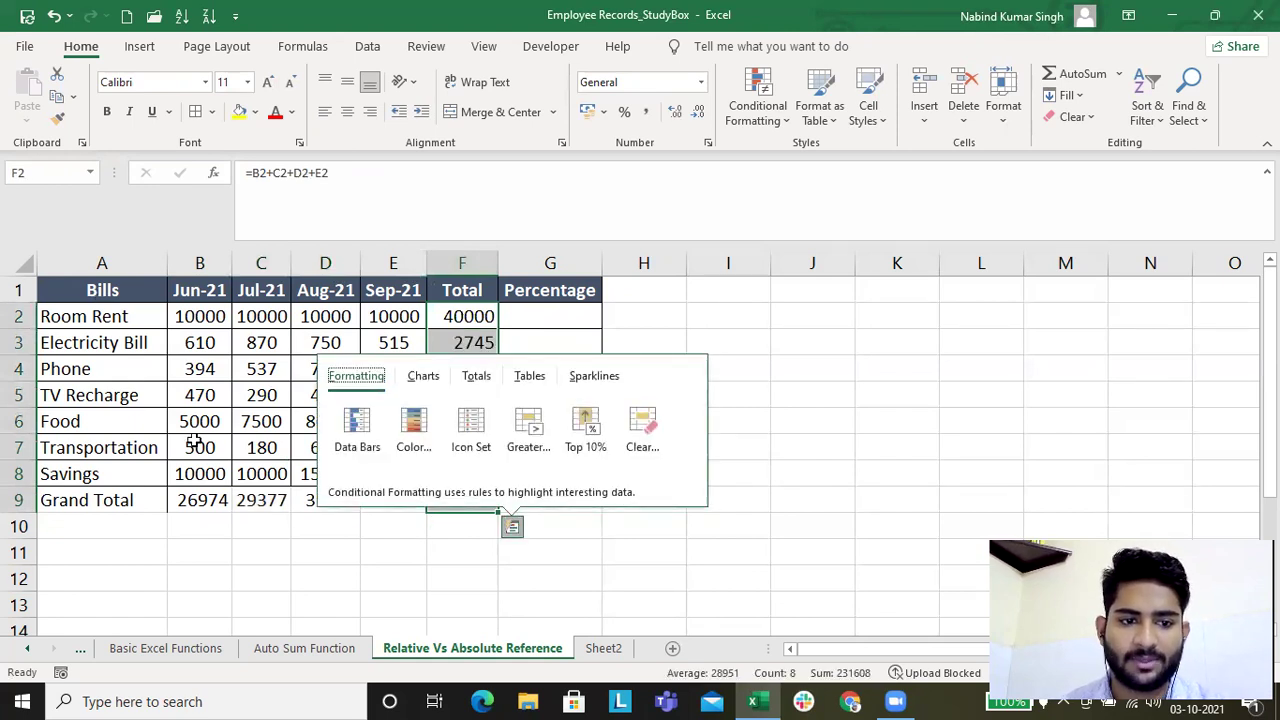
pyautogui.click(112, 342)
# Step: Check the Aug-21 and F9 Grand Total formulas, then select the table and G2
pyautogui.click(326, 498)
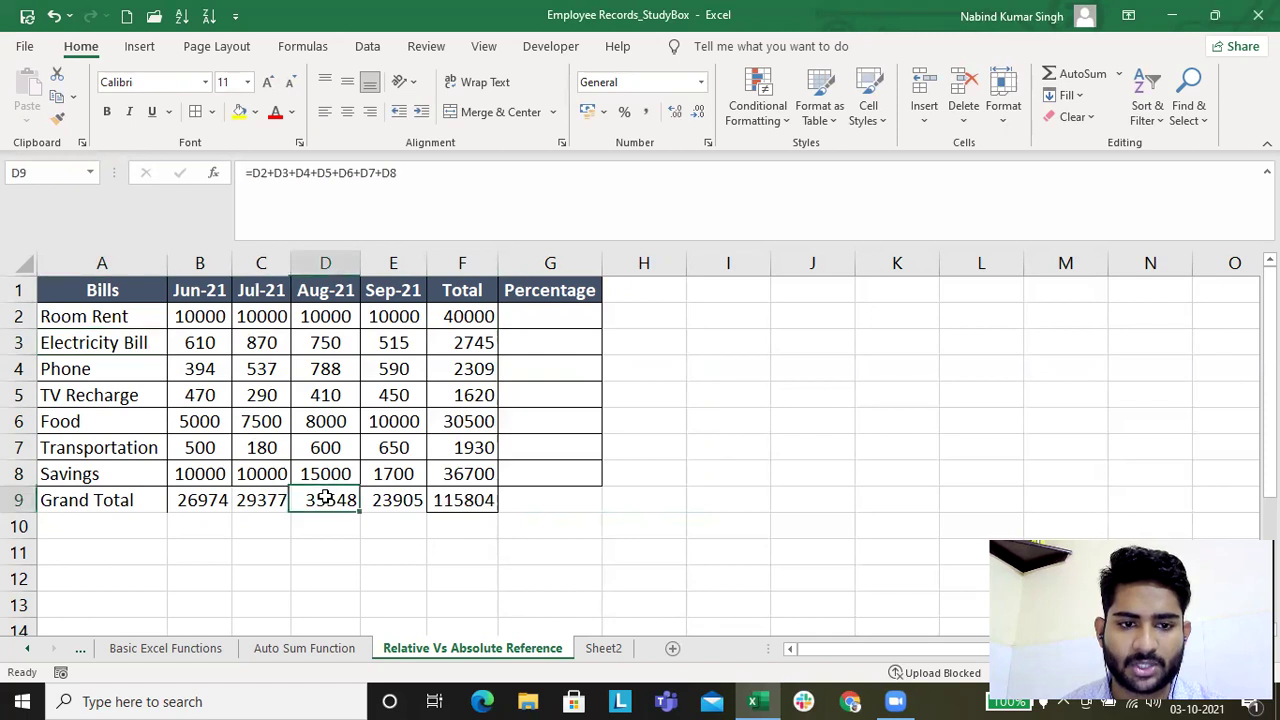
pyautogui.doubleClick(326, 498)
pyautogui.click(458, 548)
pyautogui.doubleClick(464, 500)
pyautogui.click(471, 526)
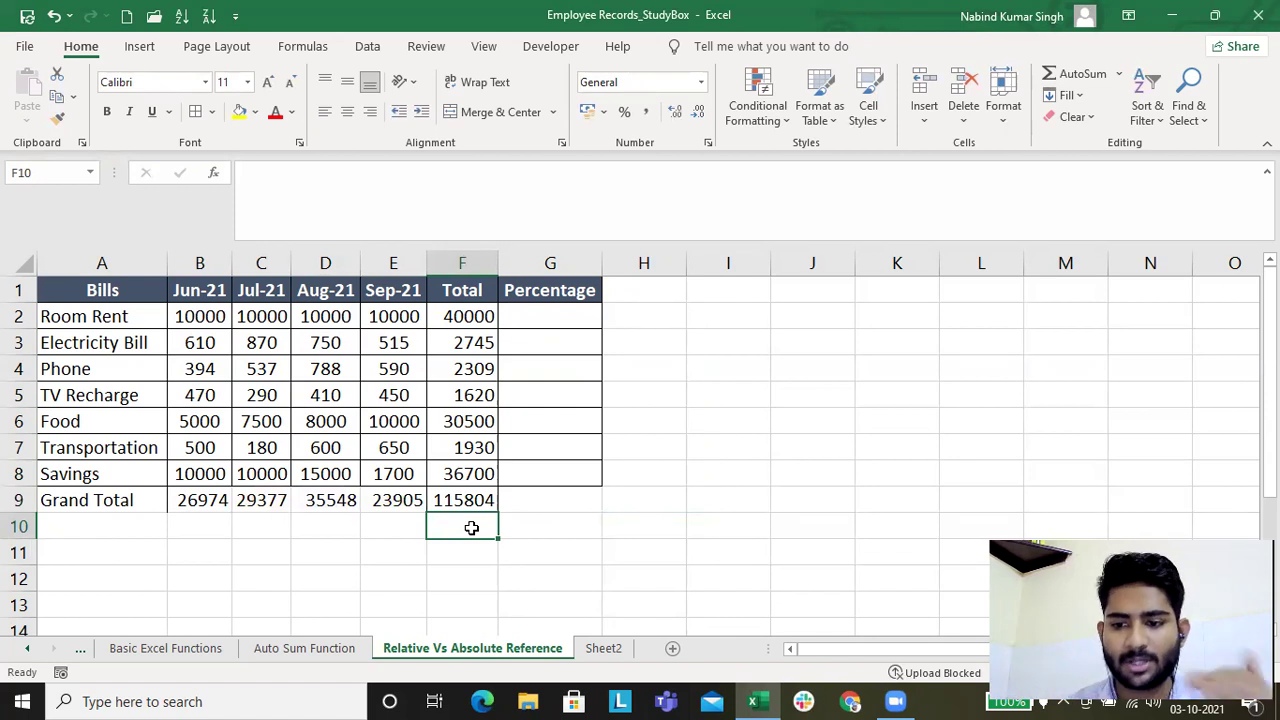
pyautogui.moveTo(94, 289); pyautogui.dragTo(559, 507)
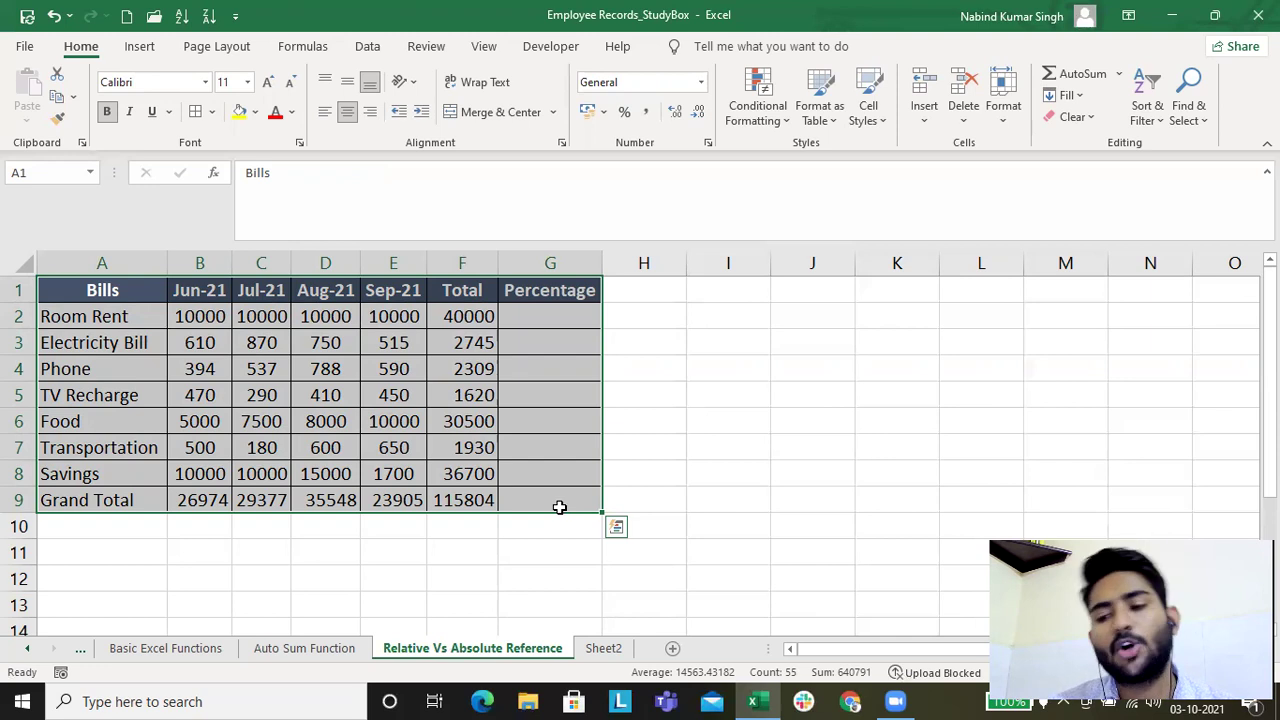
pyautogui.click(551, 316)
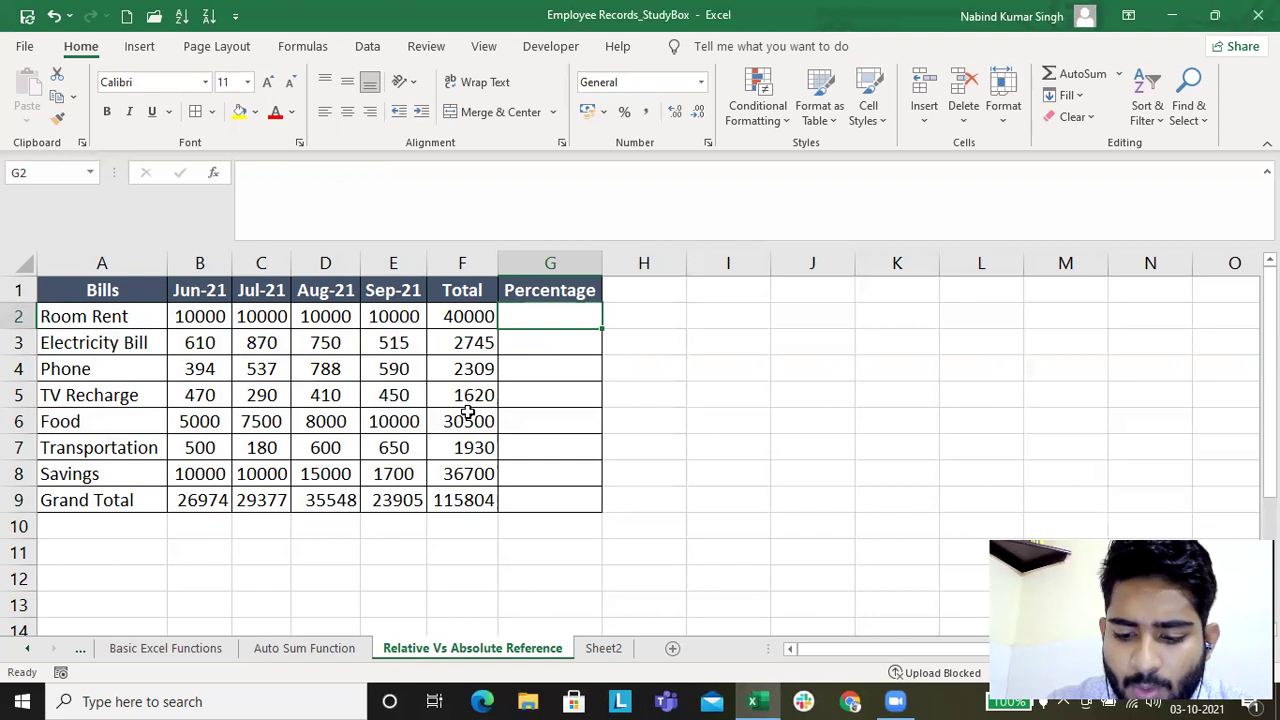
# Step: Enter =F2/F9 in G2 as the Room Rent share of the Grand Total
pyautogui.write('=')
pyautogui.press('Left')
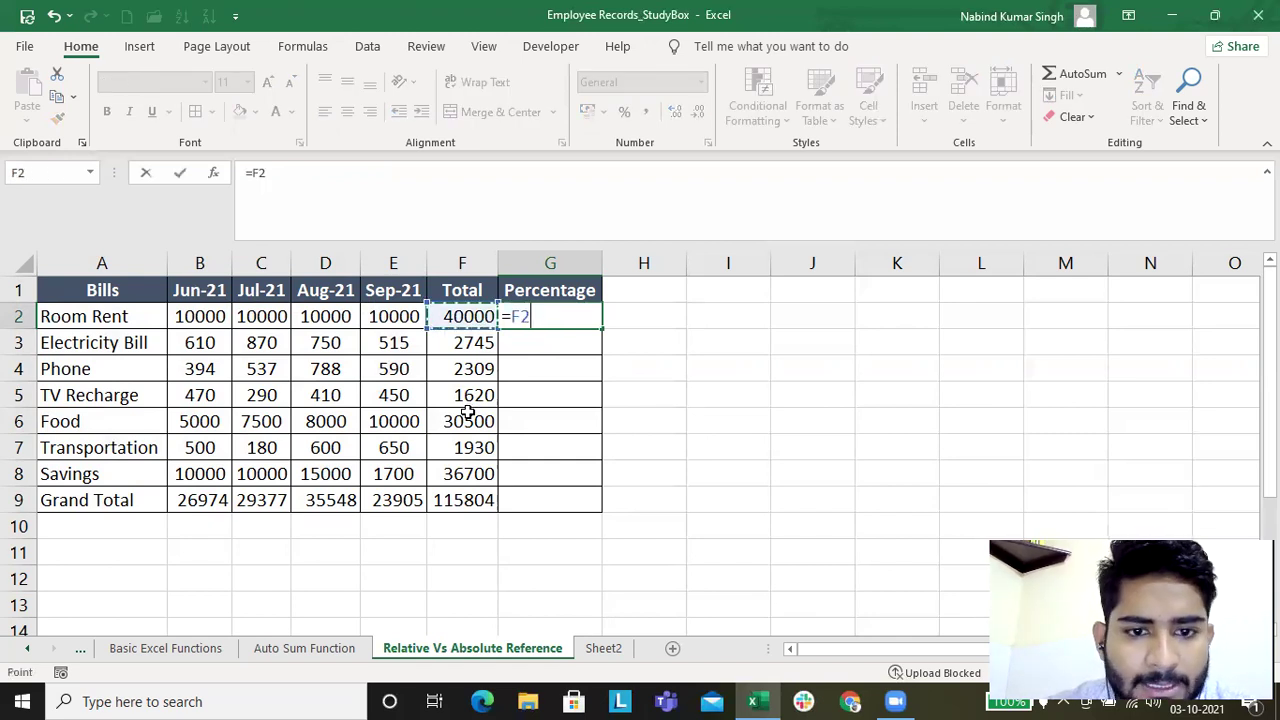
pyautogui.write('/')
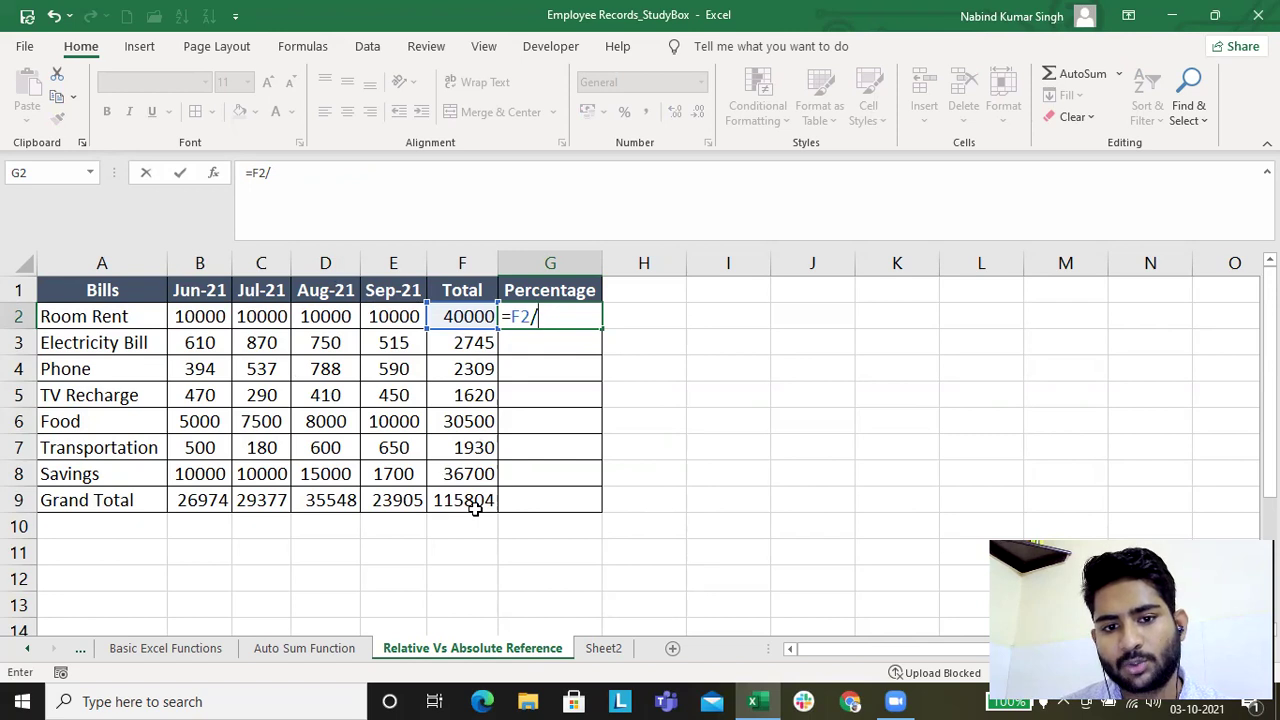
pyautogui.click(474, 505)
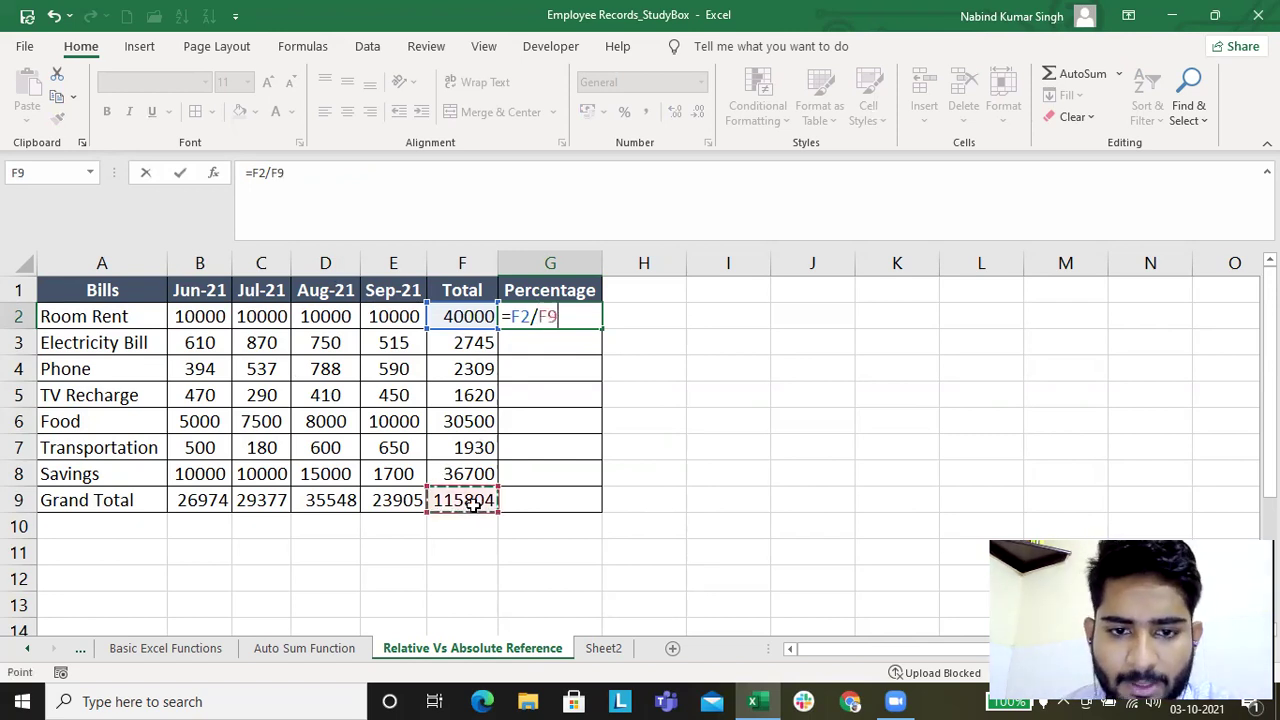
pyautogui.press('Return')
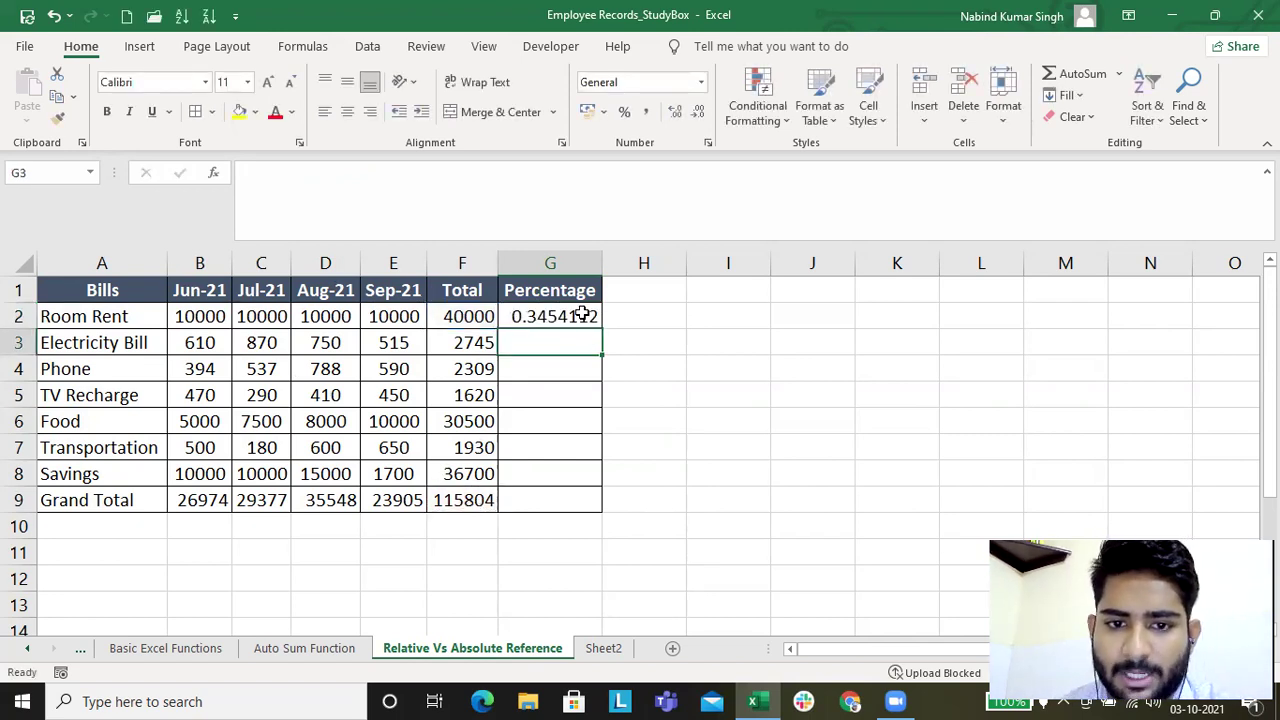
pyautogui.click(578, 314)
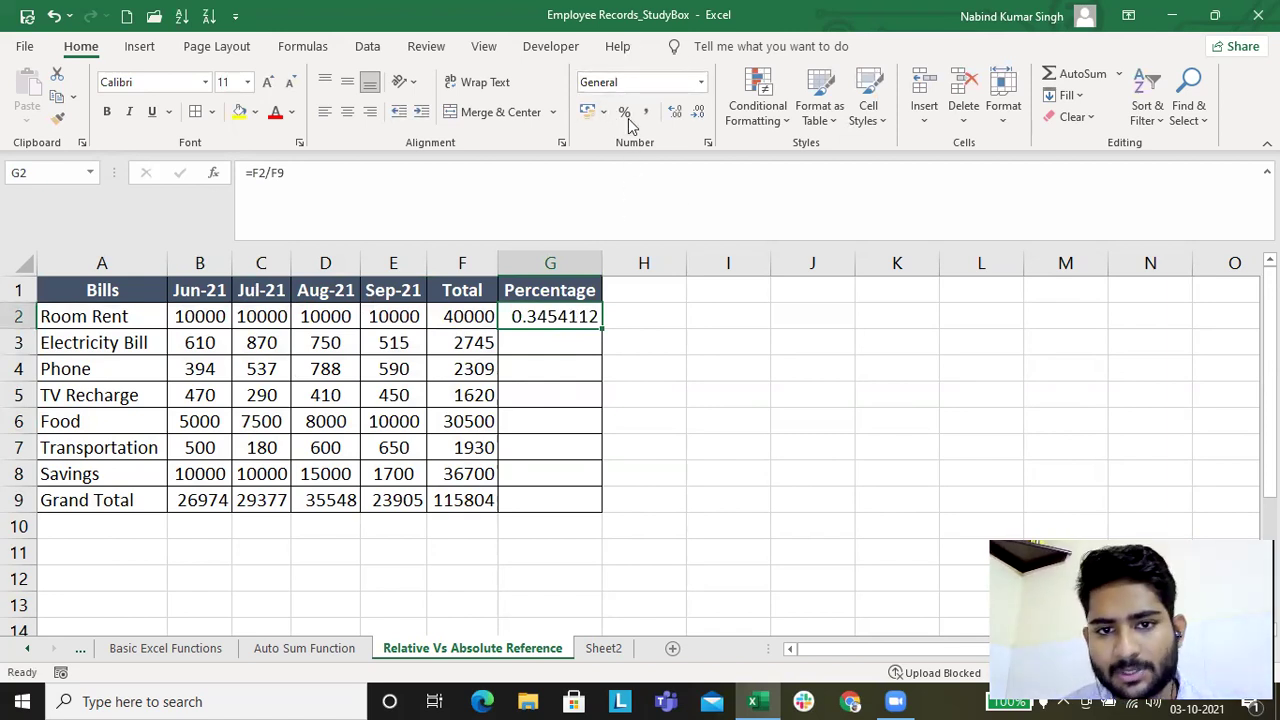
# Step: Format G2 as a percentage with two decimal places, showing 34.54%
pyautogui.click(625, 114)
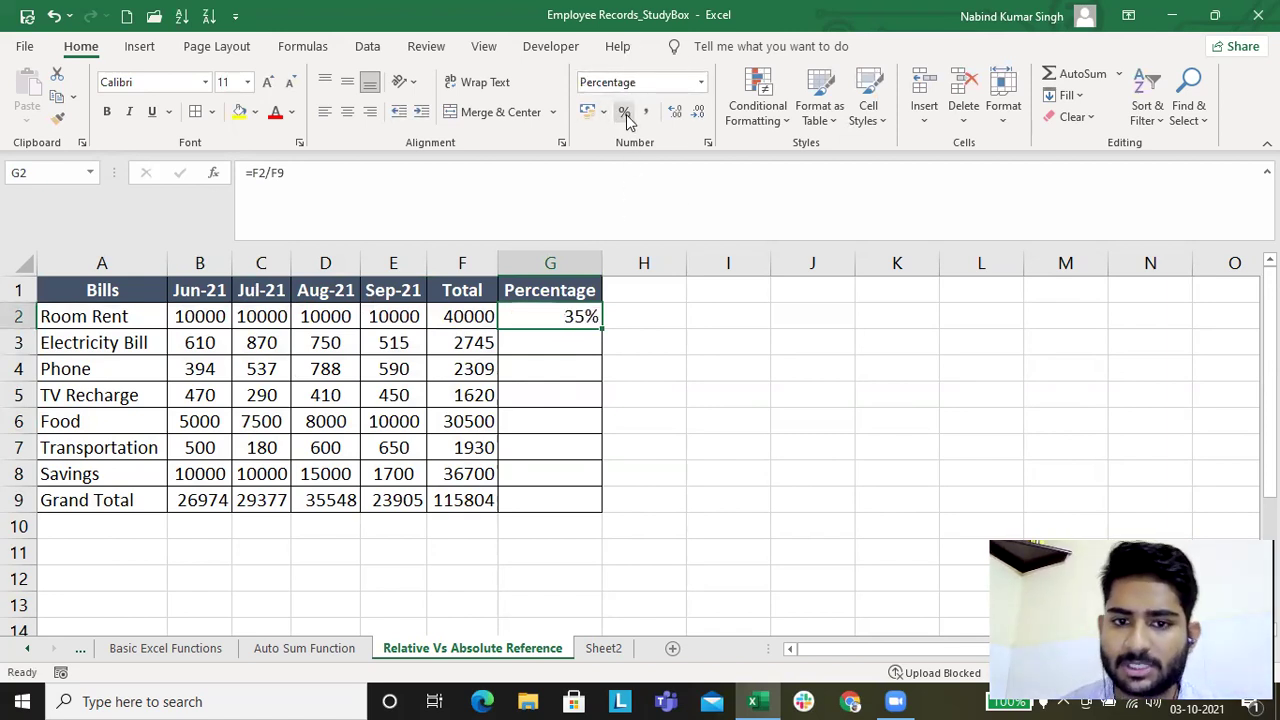
pyautogui.click(676, 116)
pyautogui.click(676, 116)
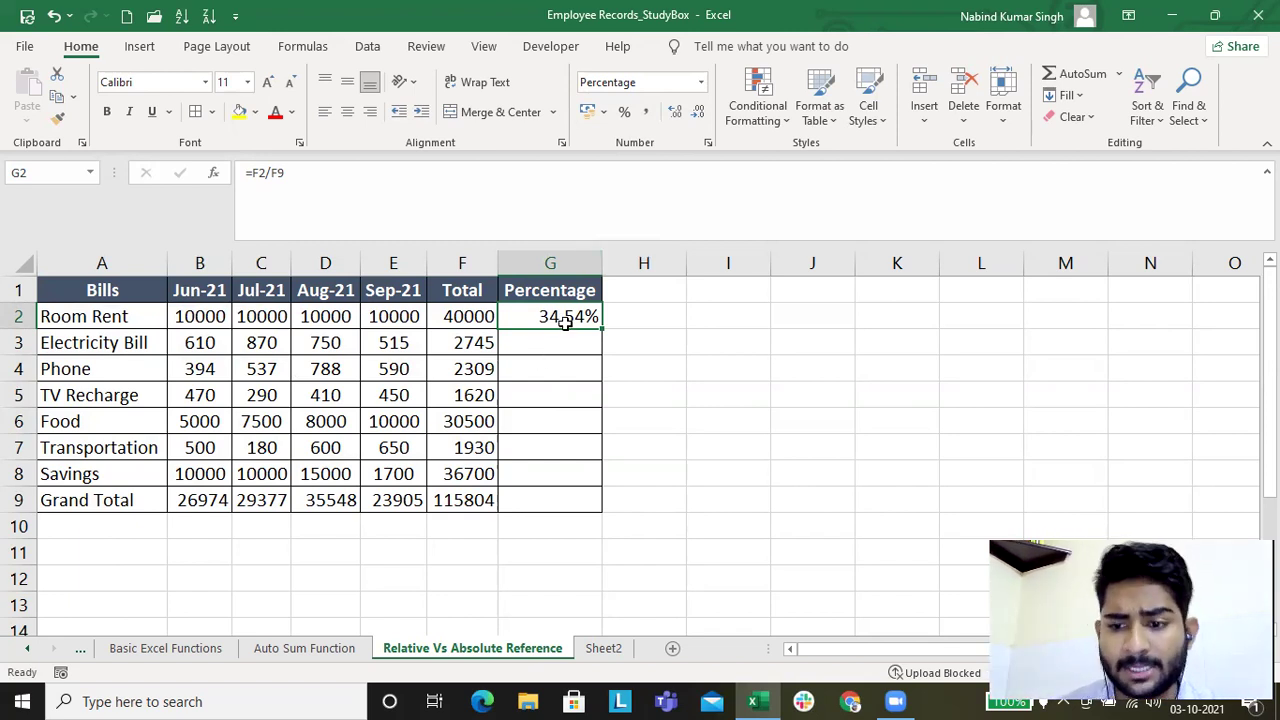
# Step: Paste the G2 formula into G3 and G4, yielding #DIV/0!, and inspect G2's =F2/F9
pyautogui.hotkey('ctrl', 'c')
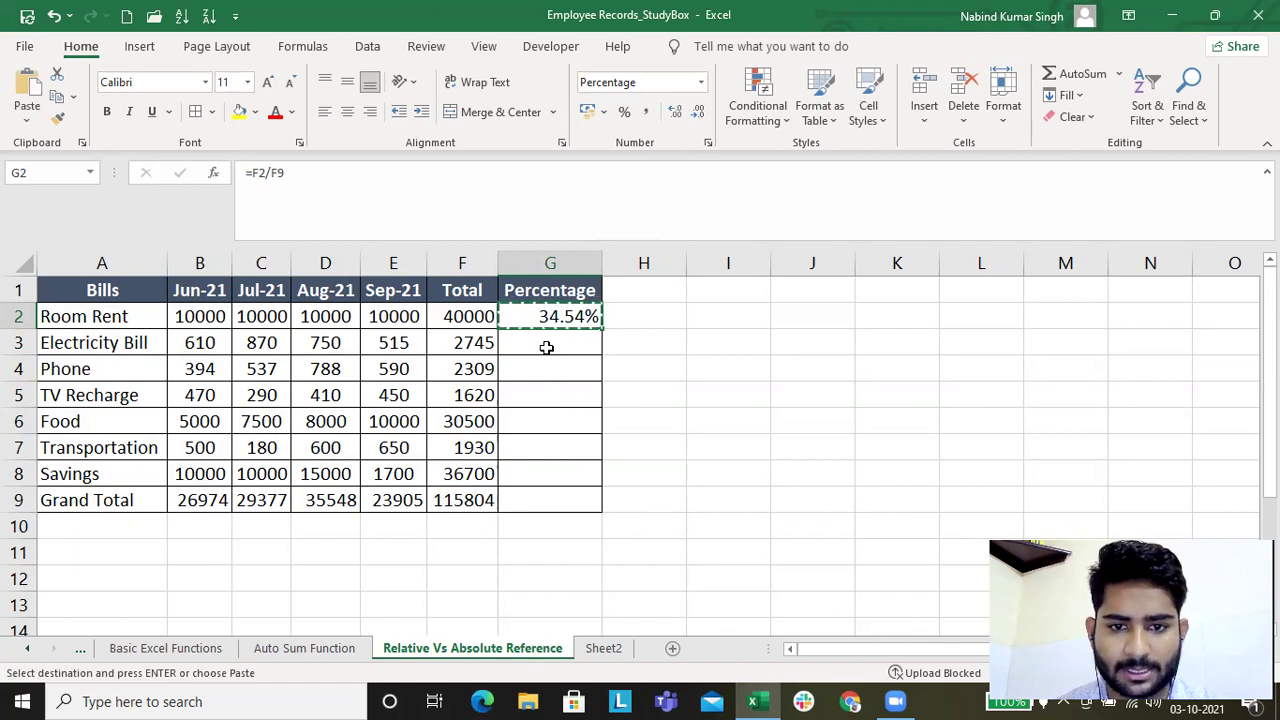
pyautogui.click(546, 347)
pyautogui.hotkey('ctrl', 'v')
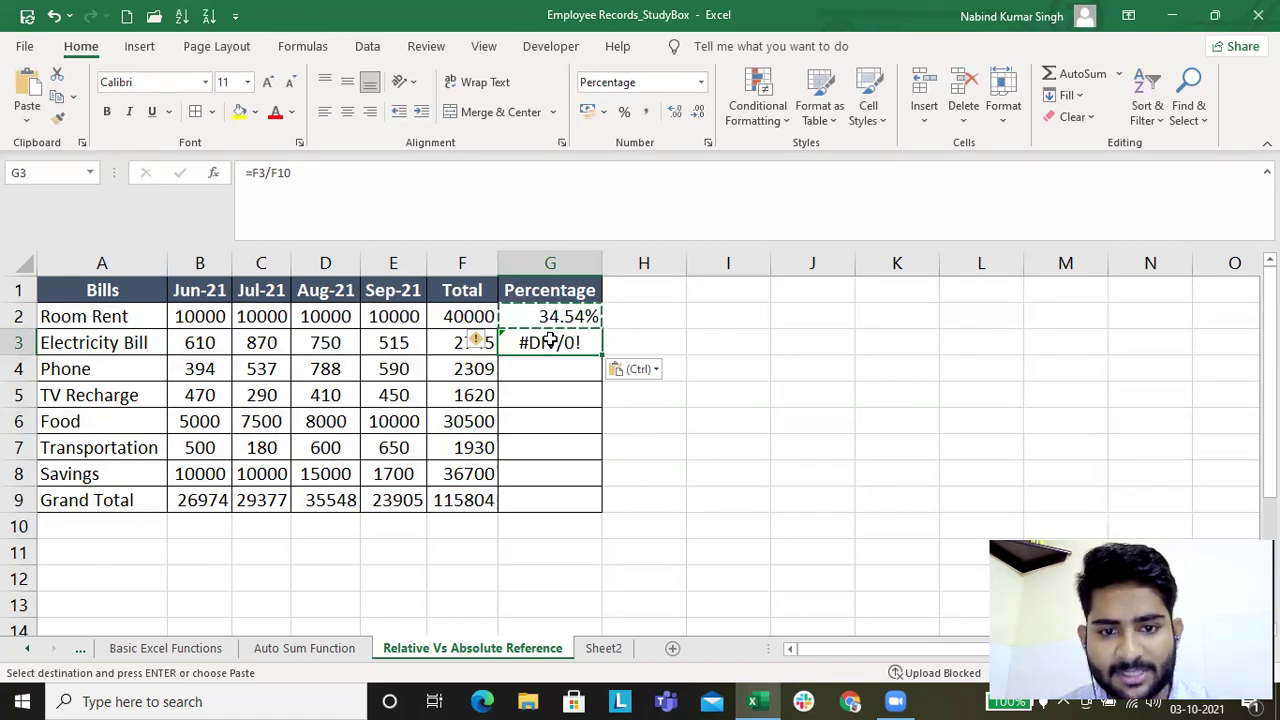
pyautogui.click(523, 362)
pyautogui.hotkey('ctrl', 'v')
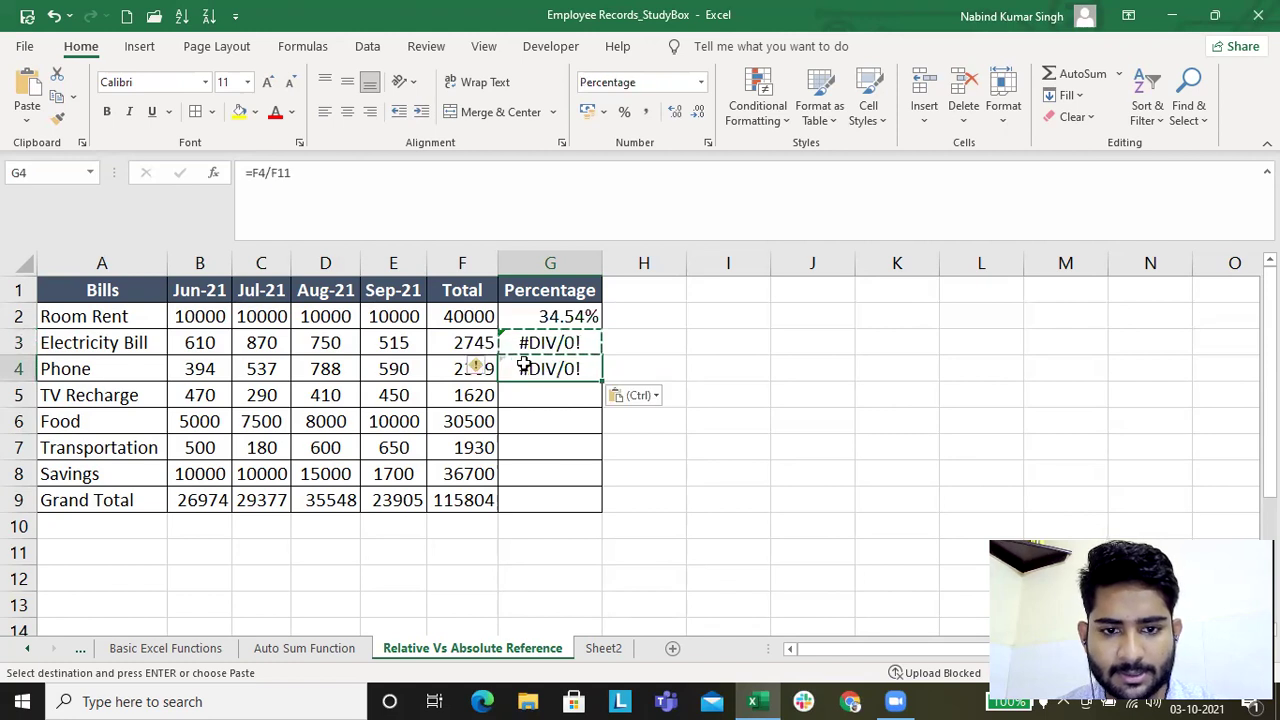
pyautogui.doubleClick(571, 318)
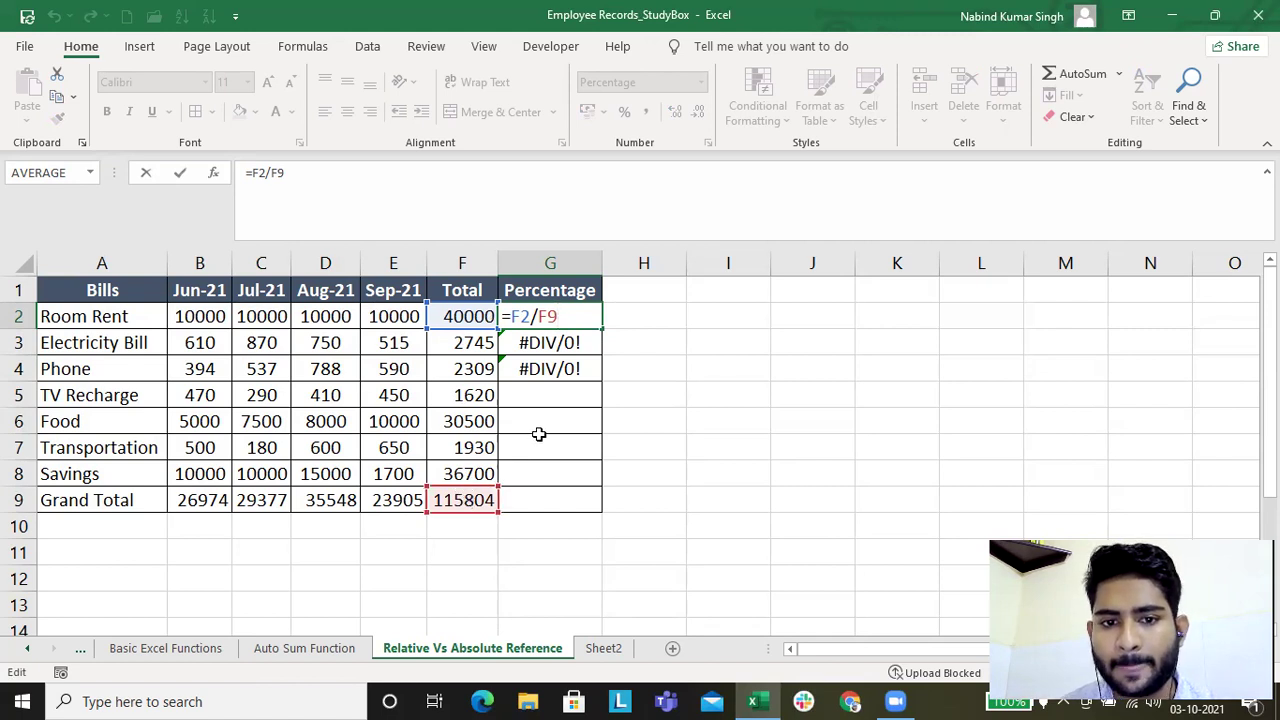
pyautogui.press('Return')
pyautogui.doubleClick(567, 343)
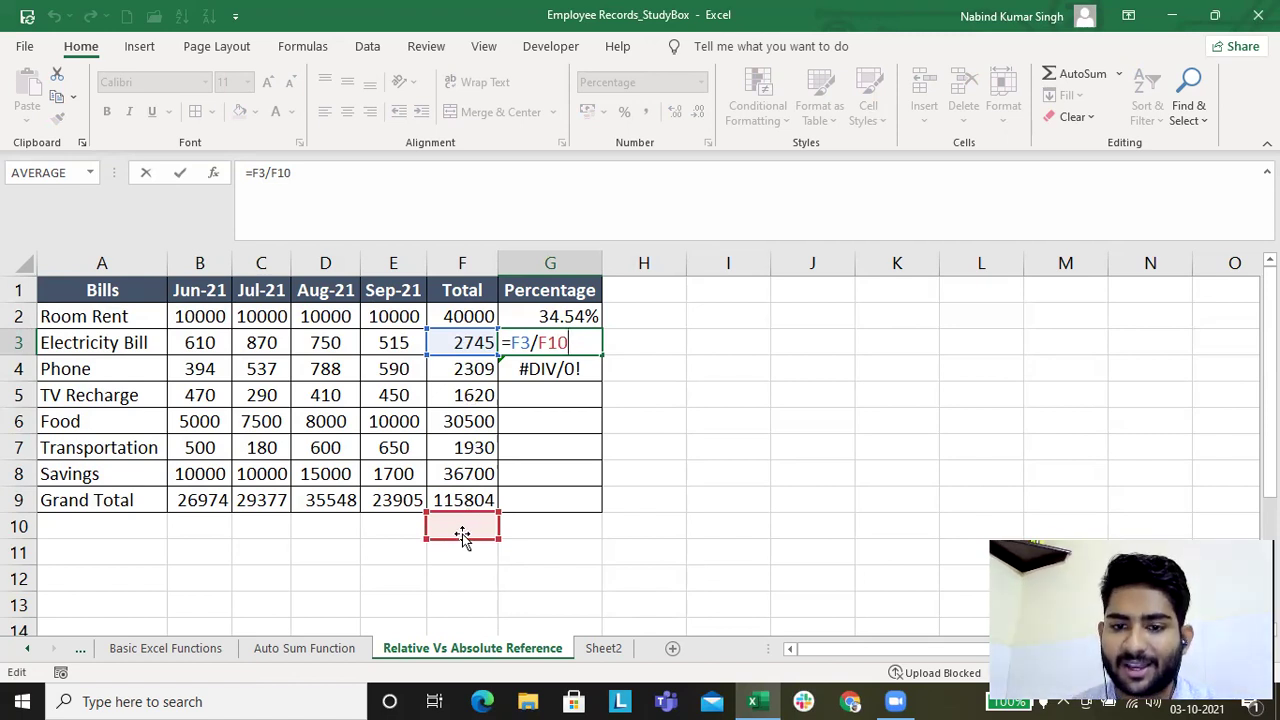
pyautogui.press('Escape')
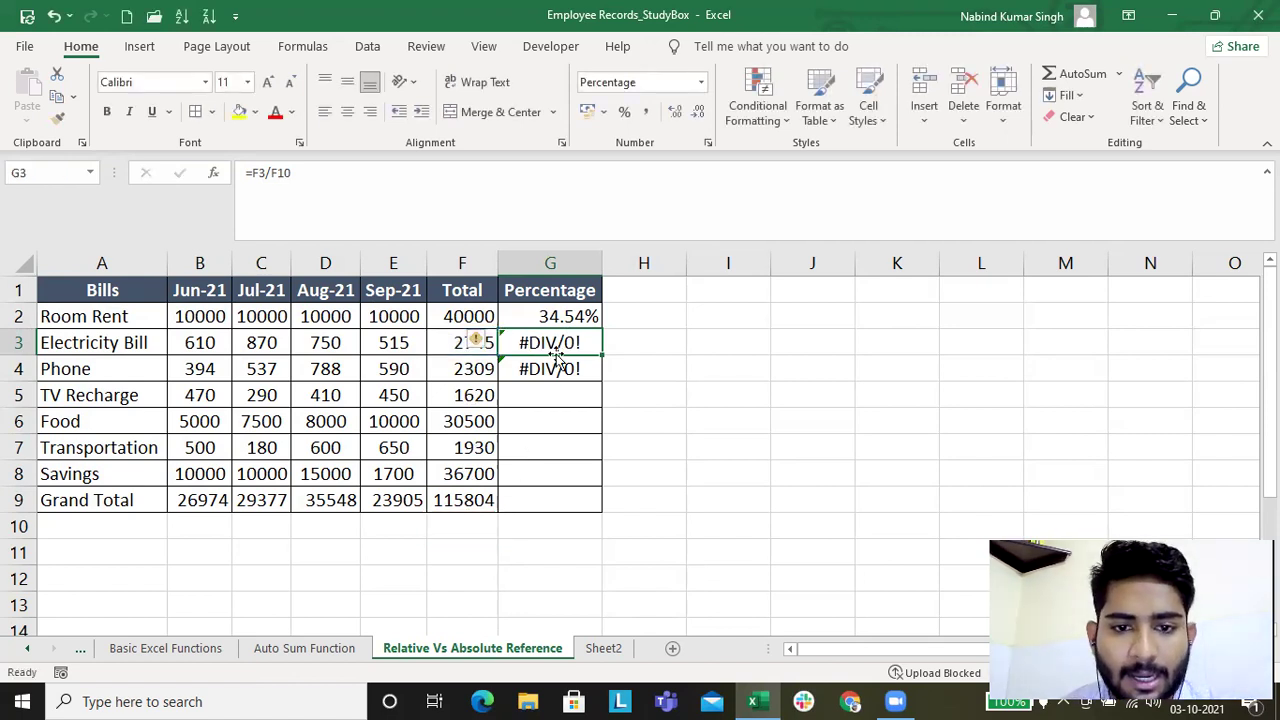
pyautogui.doubleClick(560, 318)
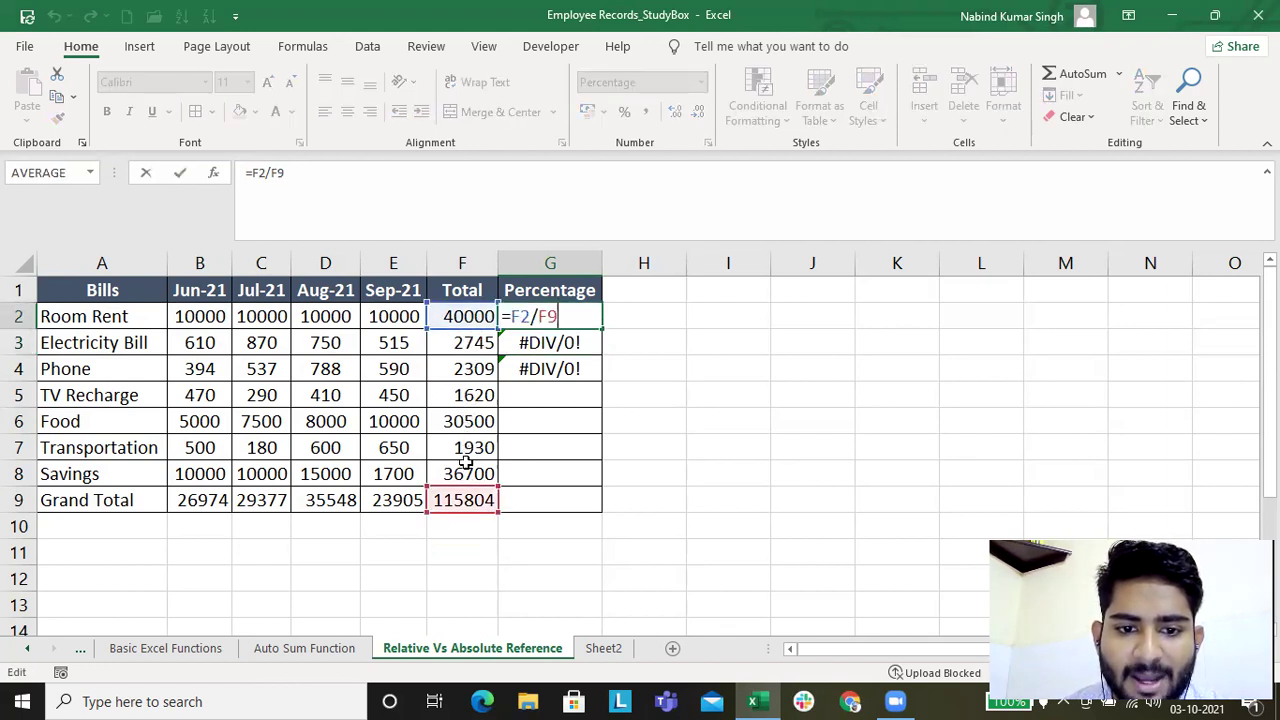
pyautogui.hotkey('ctrl', 'Return')
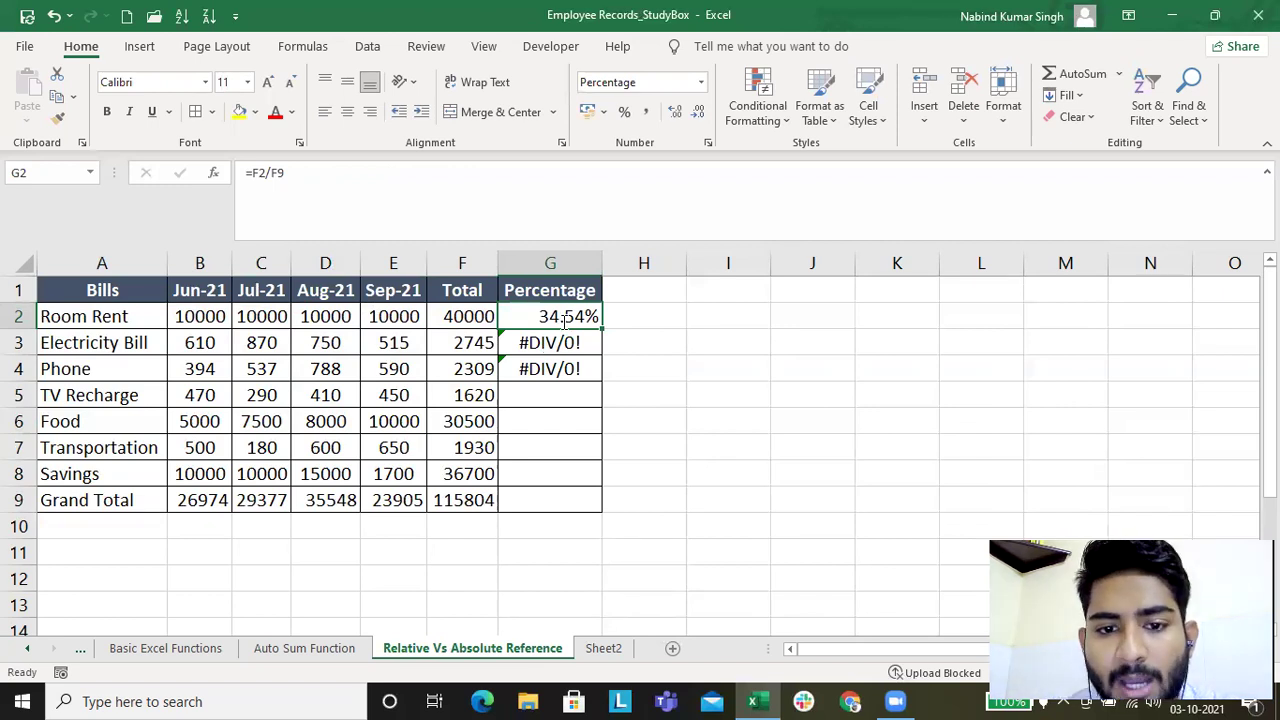
pyautogui.doubleClick(566, 318)
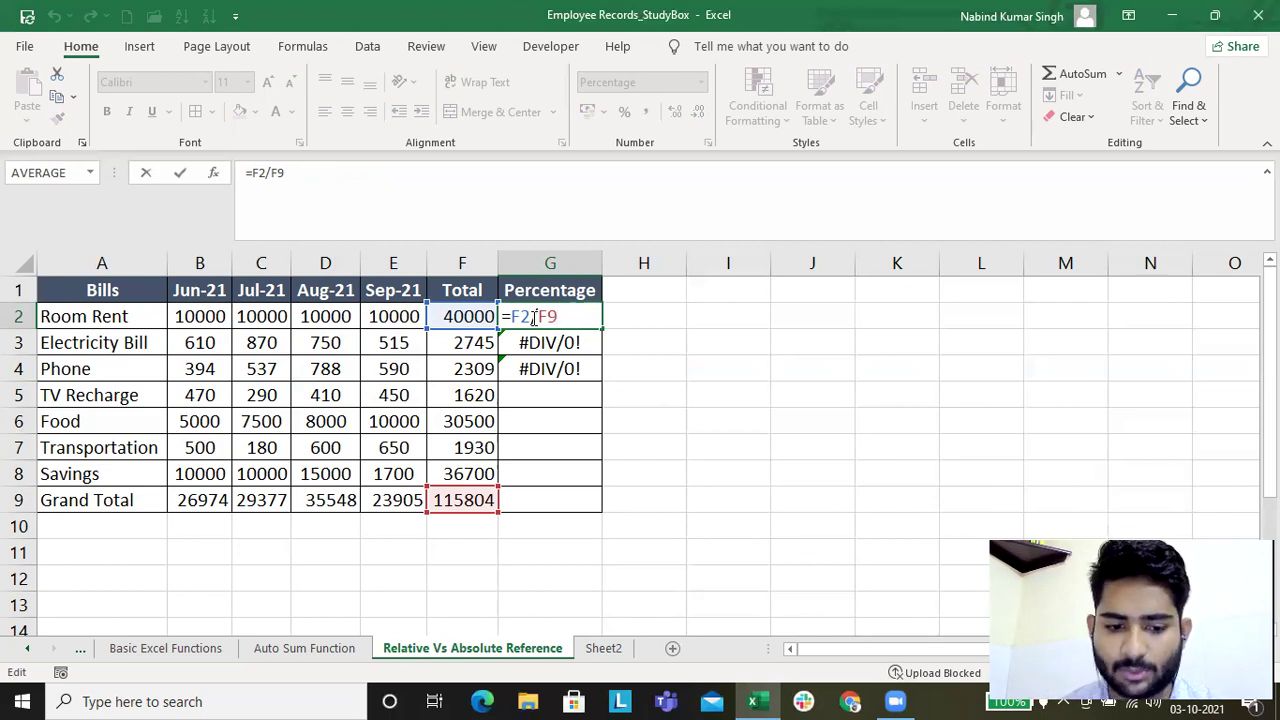
# Step: Cycle the F9 reference with F4 until G2 reads =F2/$F$9
pyautogui.press('F4')
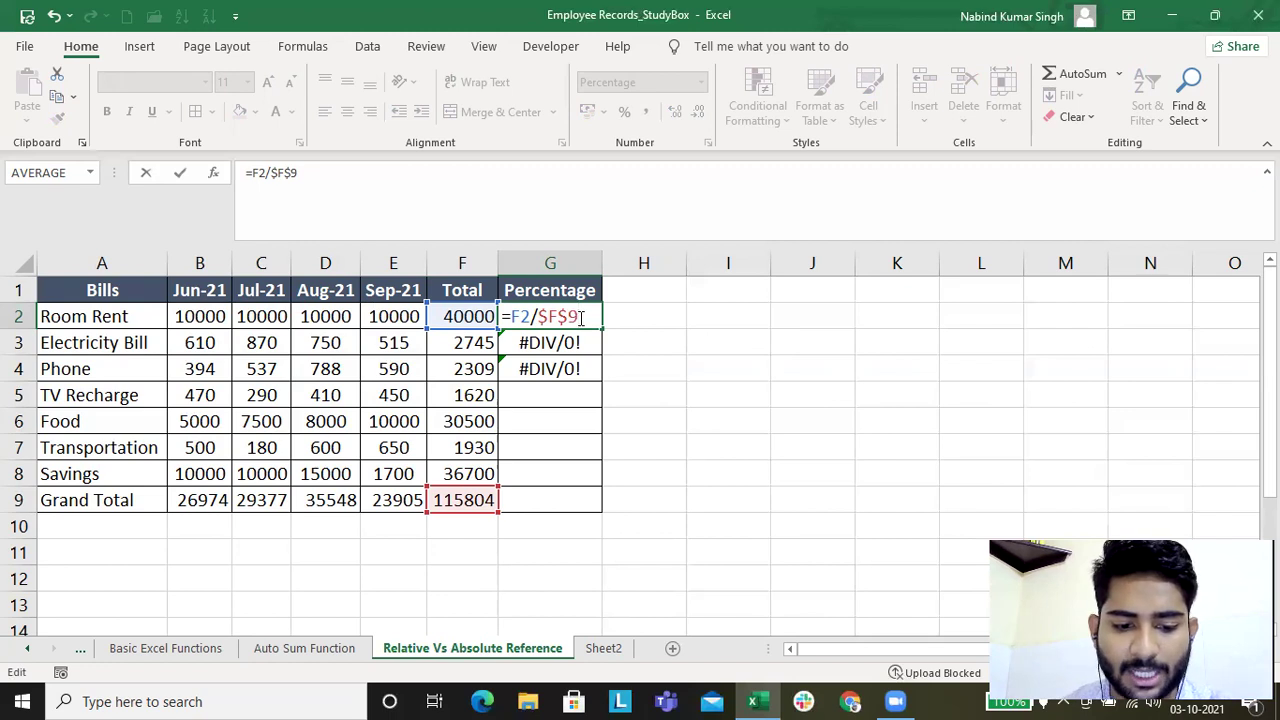
pyautogui.press('F4')
pyautogui.press('F4')
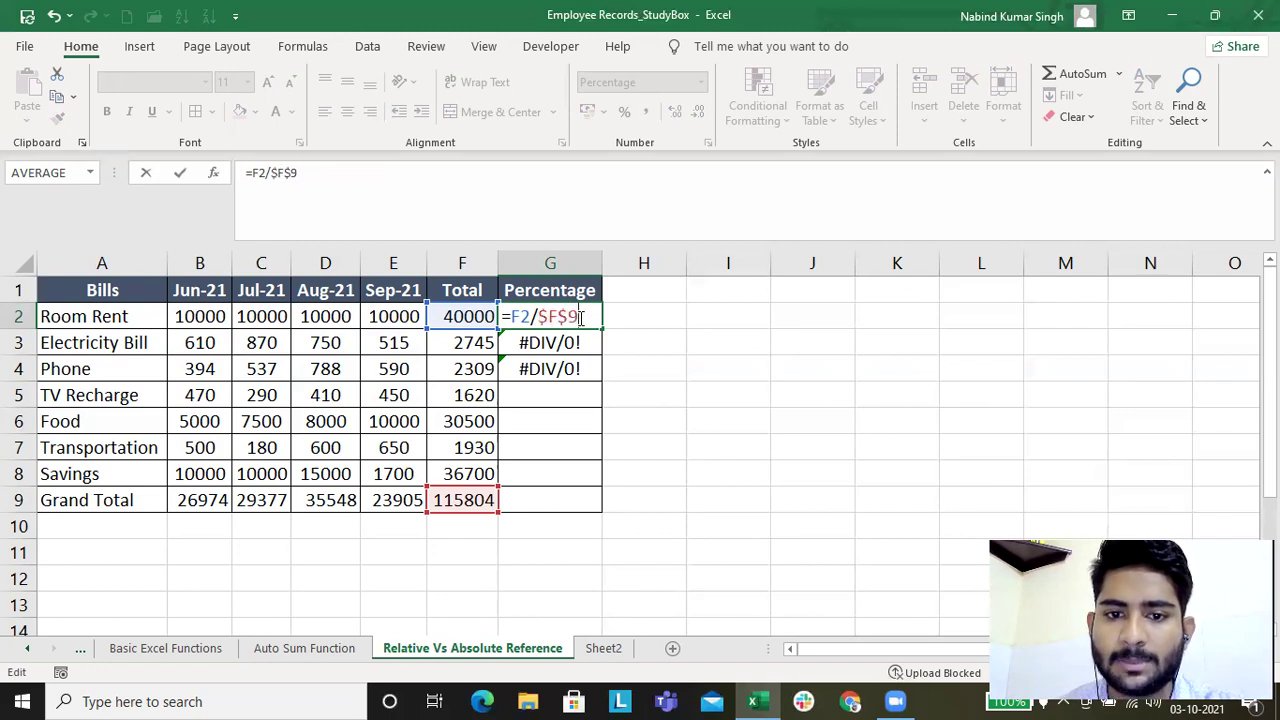
pyautogui.press('F4')
pyautogui.press('F4')
pyautogui.press('F4')
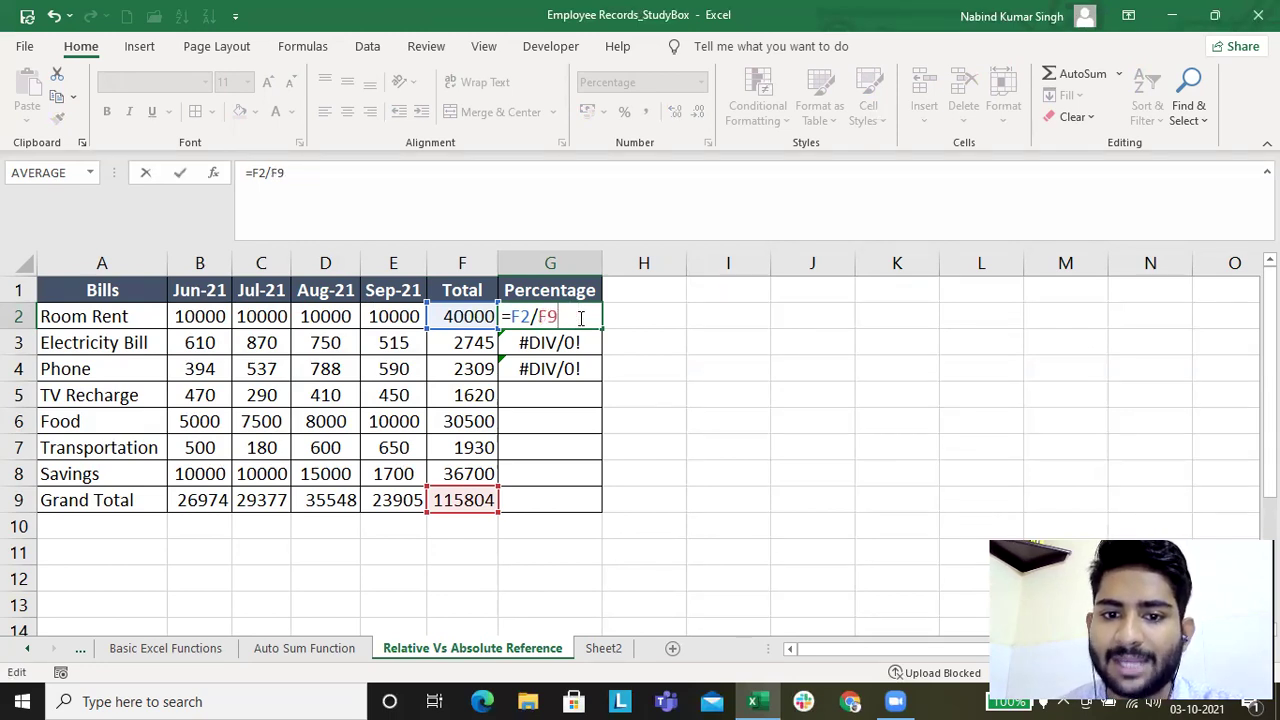
pyautogui.press('F4')
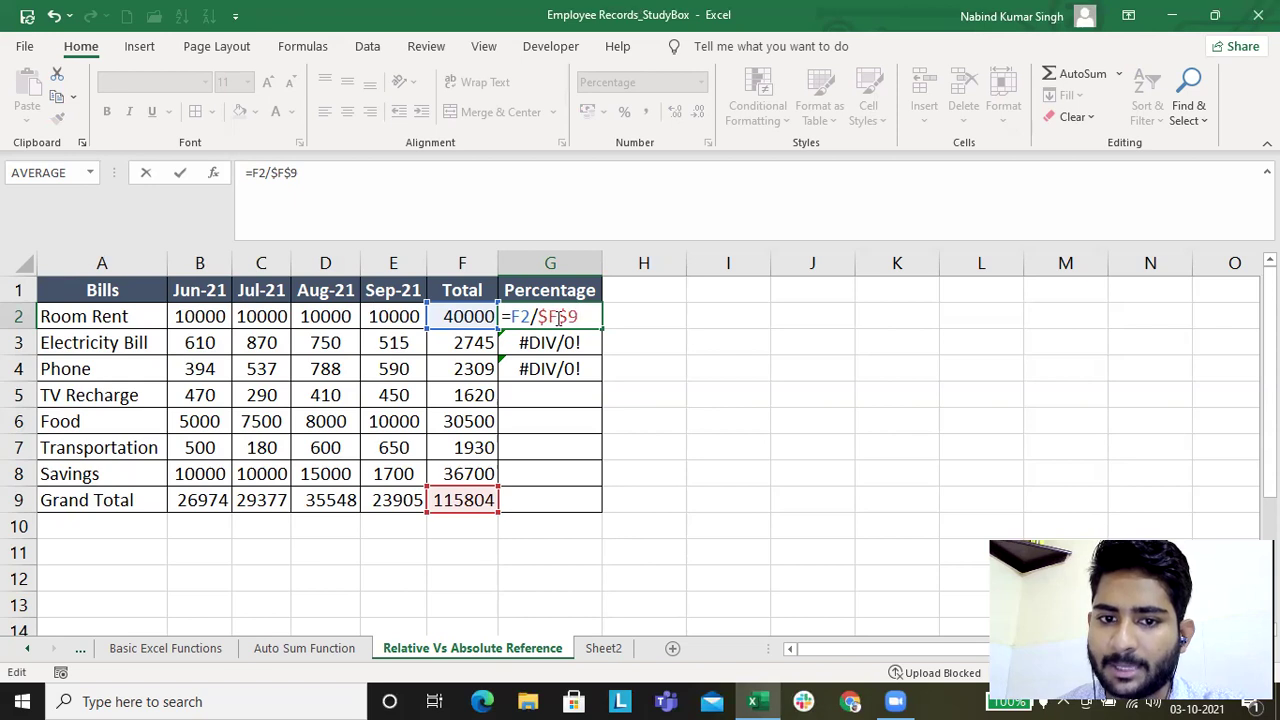
pyautogui.press('F4')
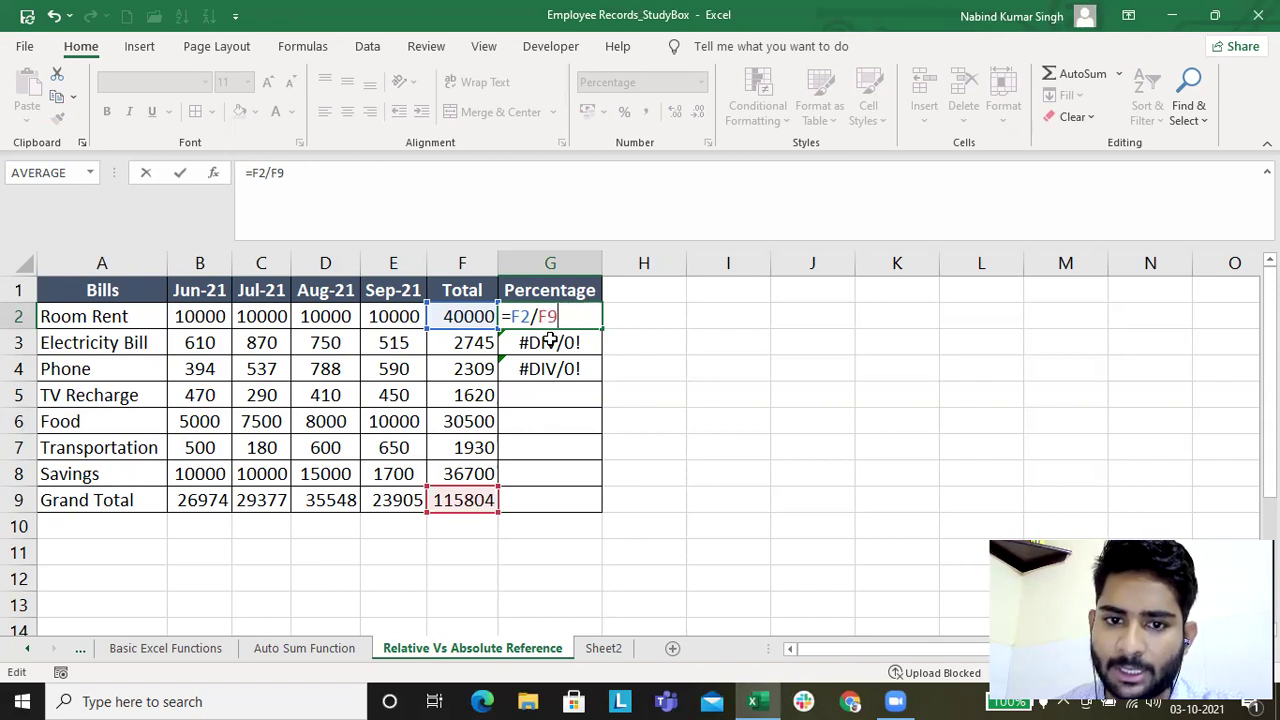
pyautogui.press('F4')
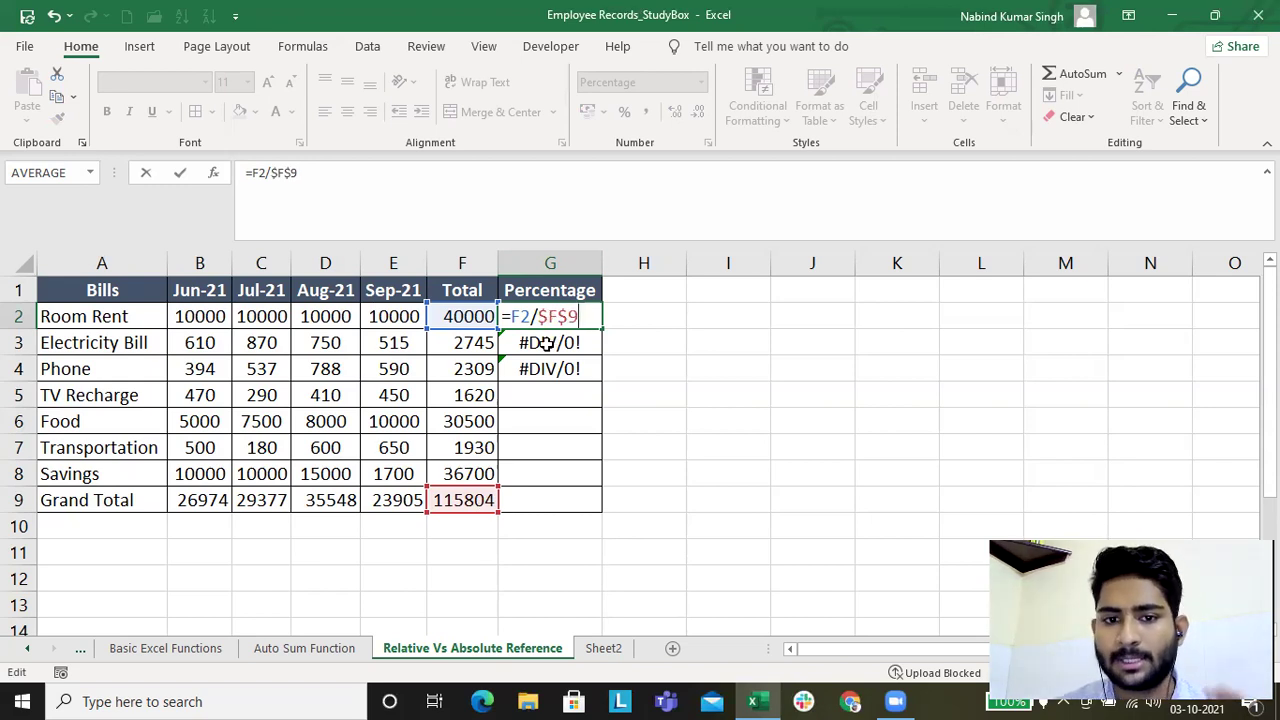
pyautogui.press('Return')
# Step: Copy the corrected G2 formula into G3, giving =F3/$F$9 at 2.37%
pyautogui.press('Up')
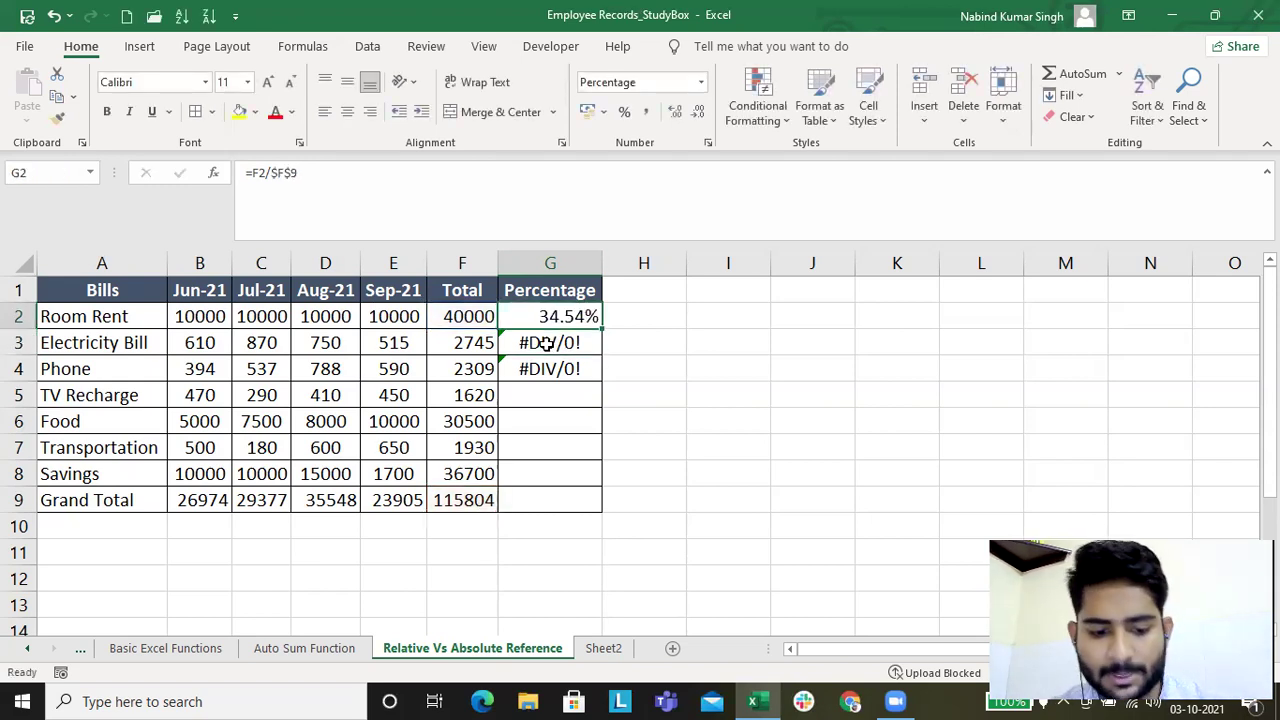
pyautogui.hotkey('ctrl', 'c')
pyautogui.press('Down')
pyautogui.hotkey('ctrl', 'v')
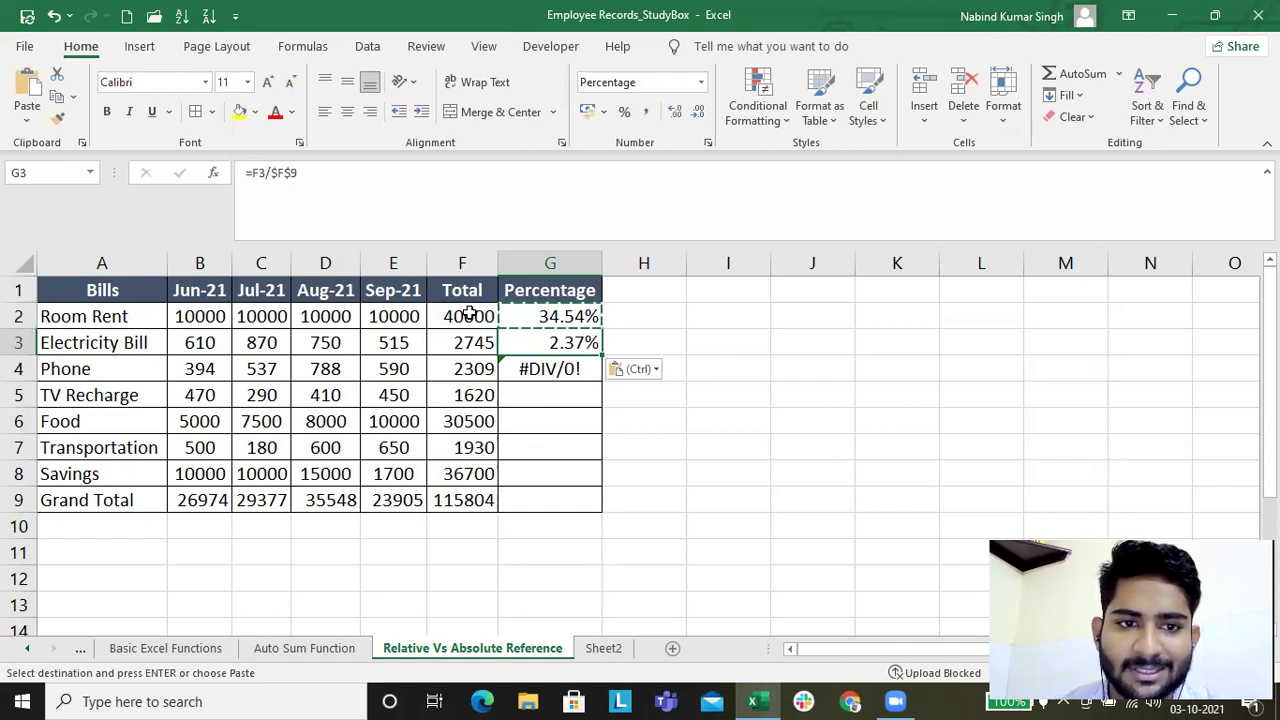
# Step: Paste the $F$9 formula into G4, G5, G6 (1.99%, 1.40%, 26.34%) and then G2:G9
pyautogui.click(565, 368)
pyautogui.hotkey('ctrl', 'v')
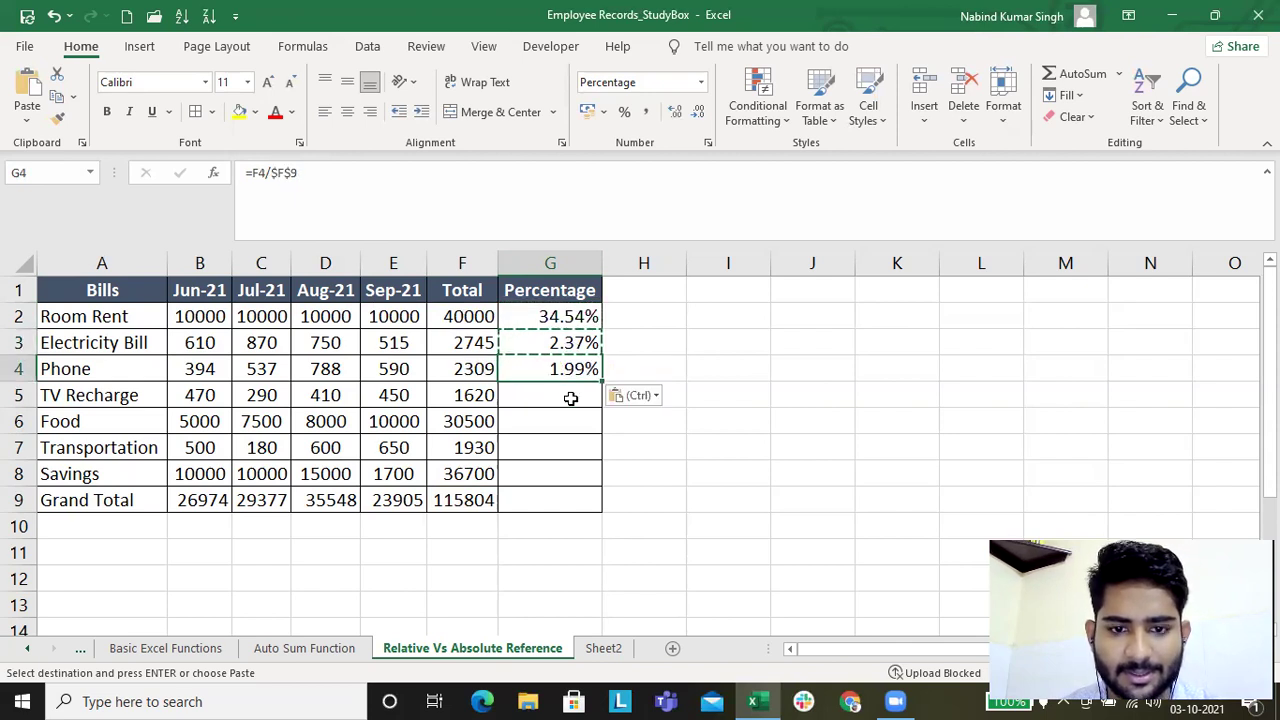
pyautogui.click(570, 392)
pyautogui.hotkey('ctrl', 'v')
pyautogui.click(566, 420)
pyautogui.hotkey('ctrl', 'v')
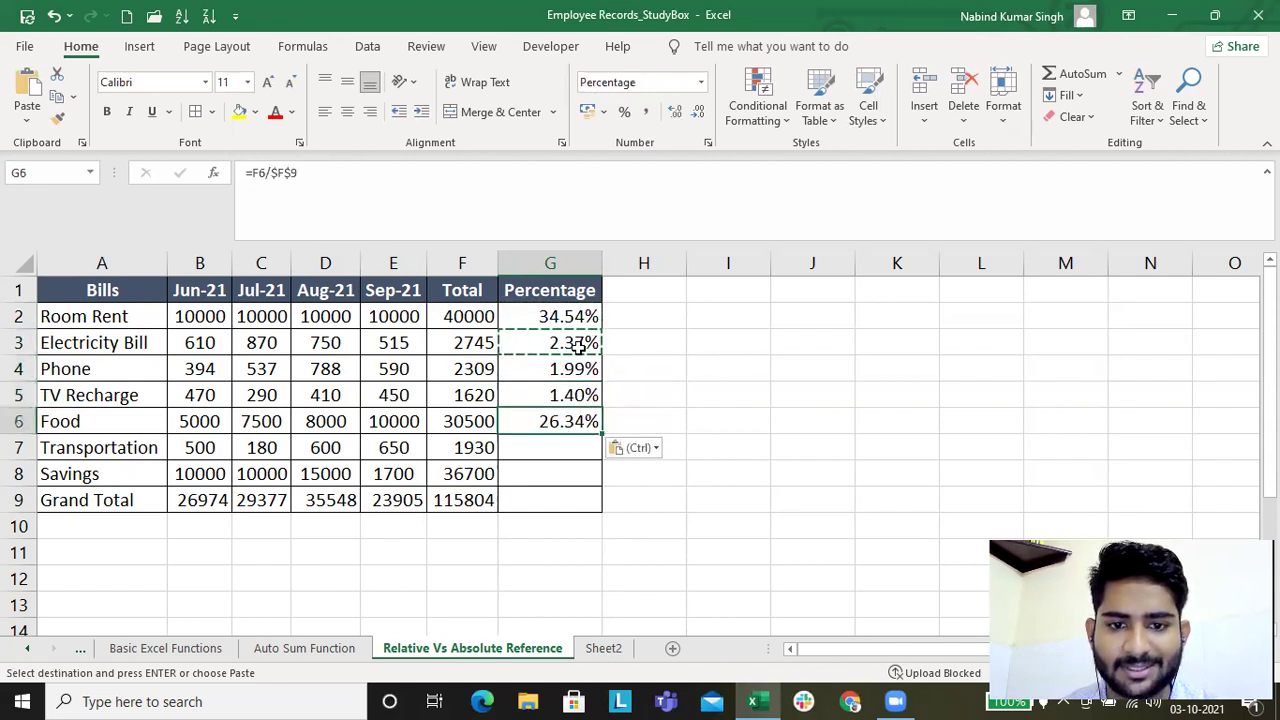
pyautogui.moveTo(578, 316); pyautogui.dragTo(566, 494)
pyautogui.press('Return')
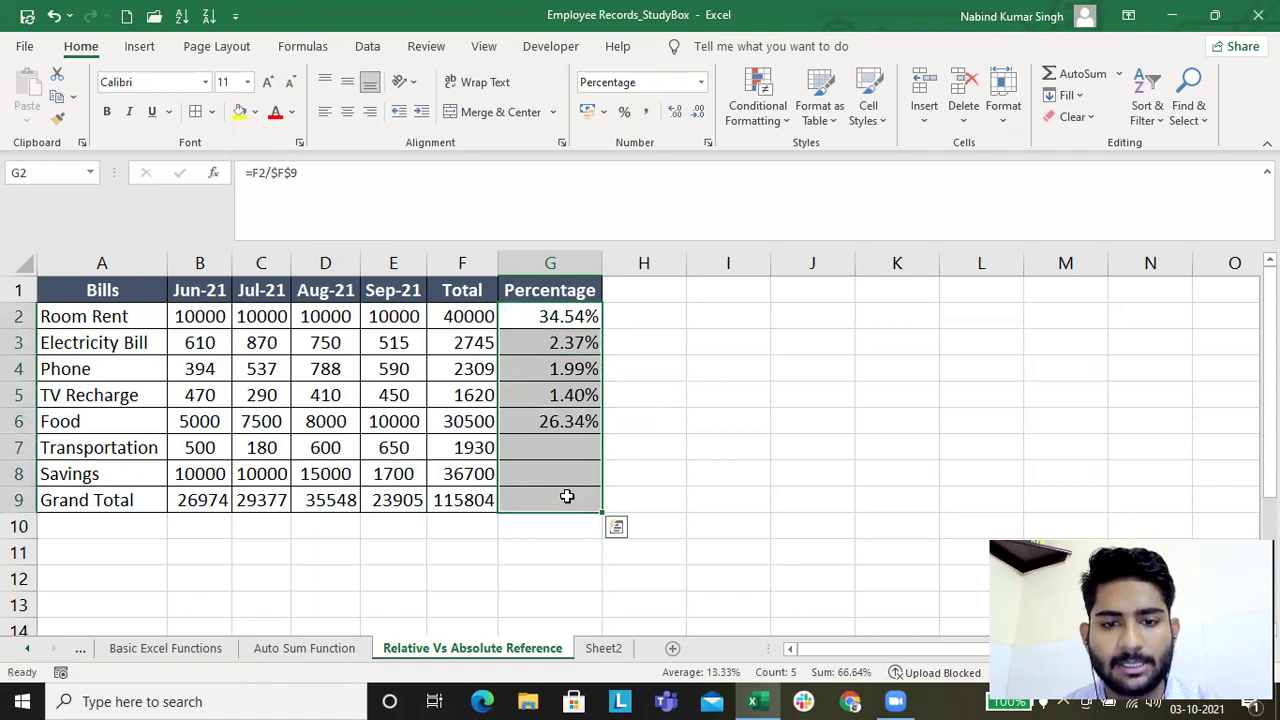